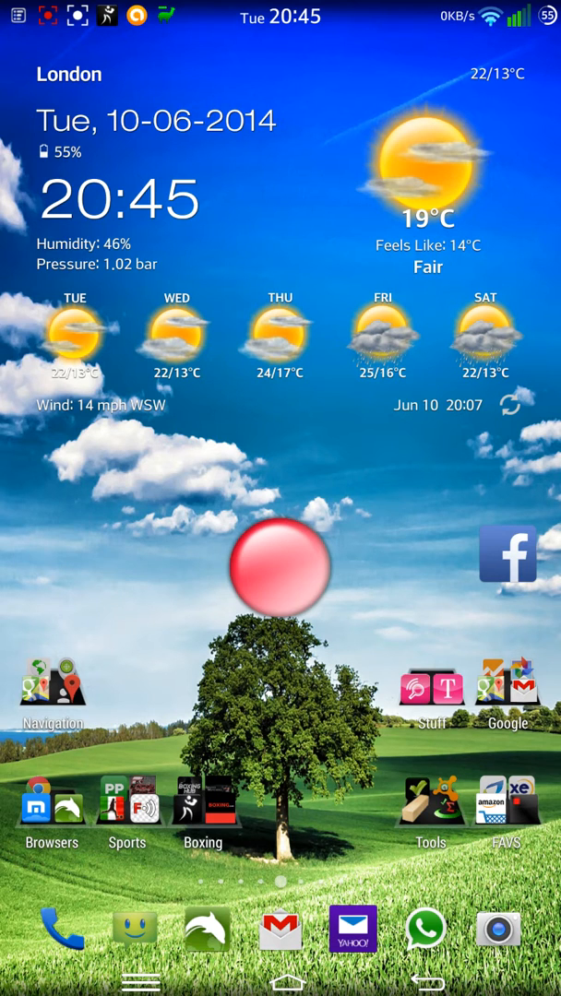
Step: Show the recent-apps list with Keep, Any.do, Google and Settings cards
left_click(287, 981)
Step: Reopen Software information (Android 4.4.2, build KOT49I) from recents, then back out to the home screen
left_click(383, 837)
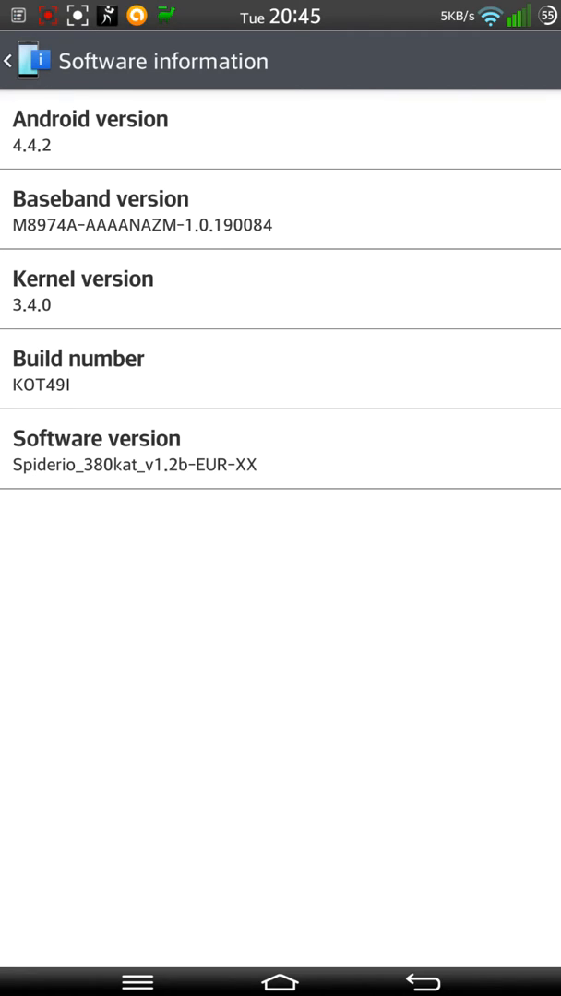
left_click(424, 982)
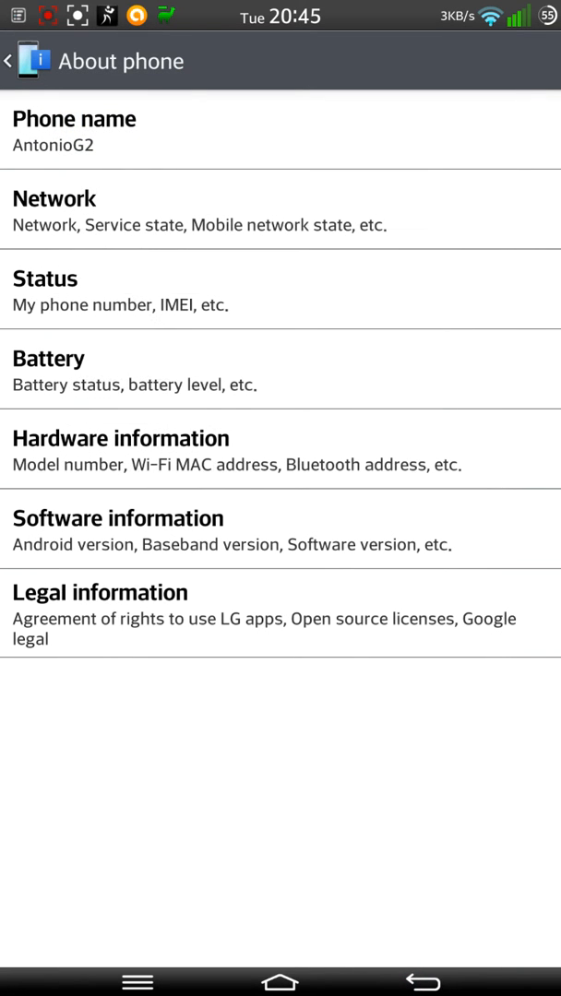
left_click(423, 981)
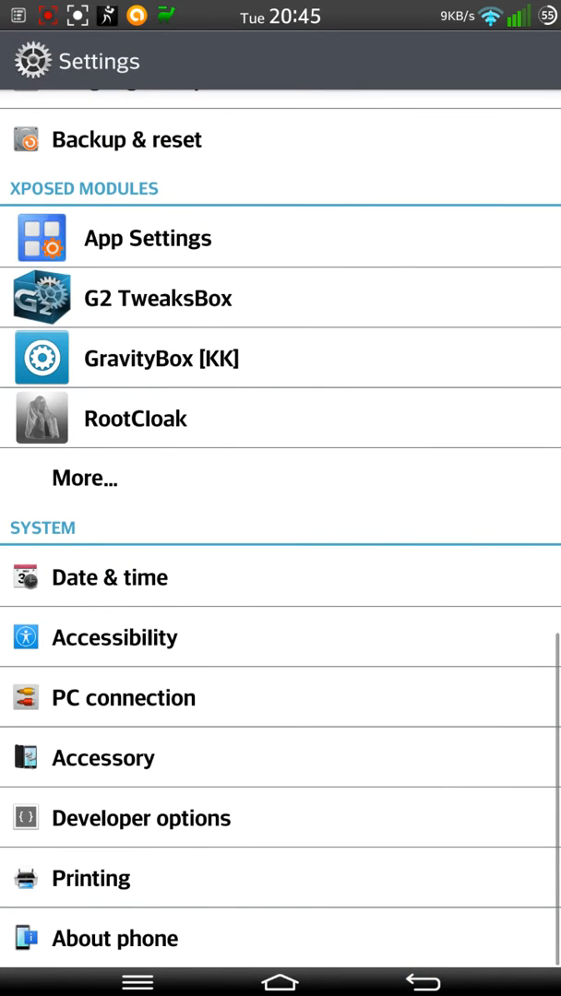
scroll(281, 517, "up", 15)
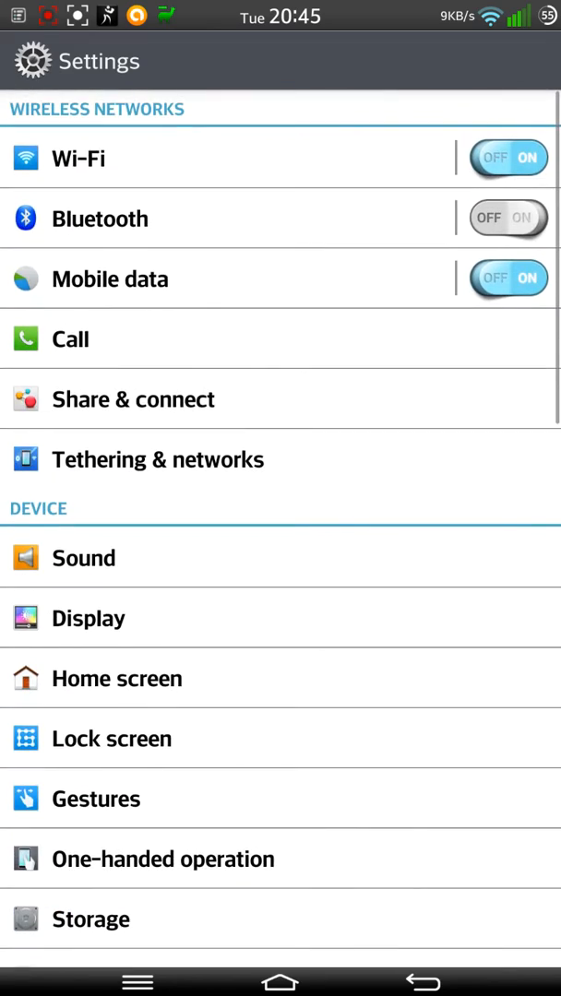
left_click(423, 981)
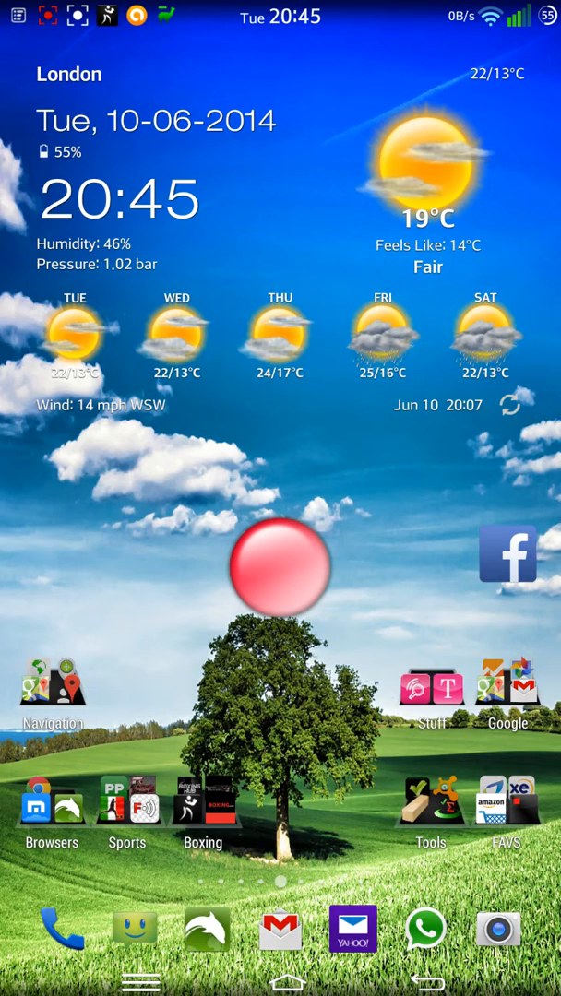
left_click_drag(338, 734, 184, 735)
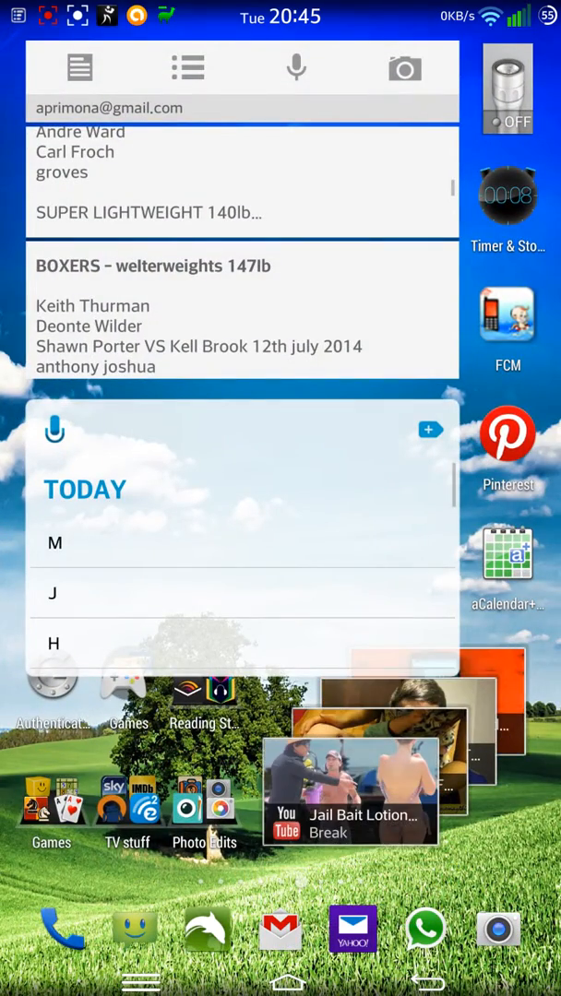
left_click_drag(392, 608, 139, 609)
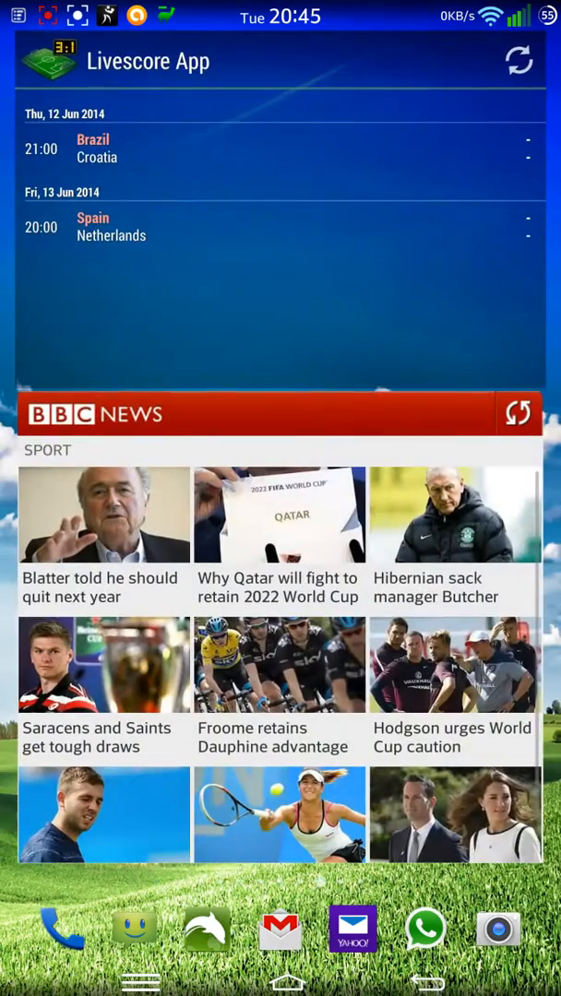
left_click_drag(438, 629, 138, 629)
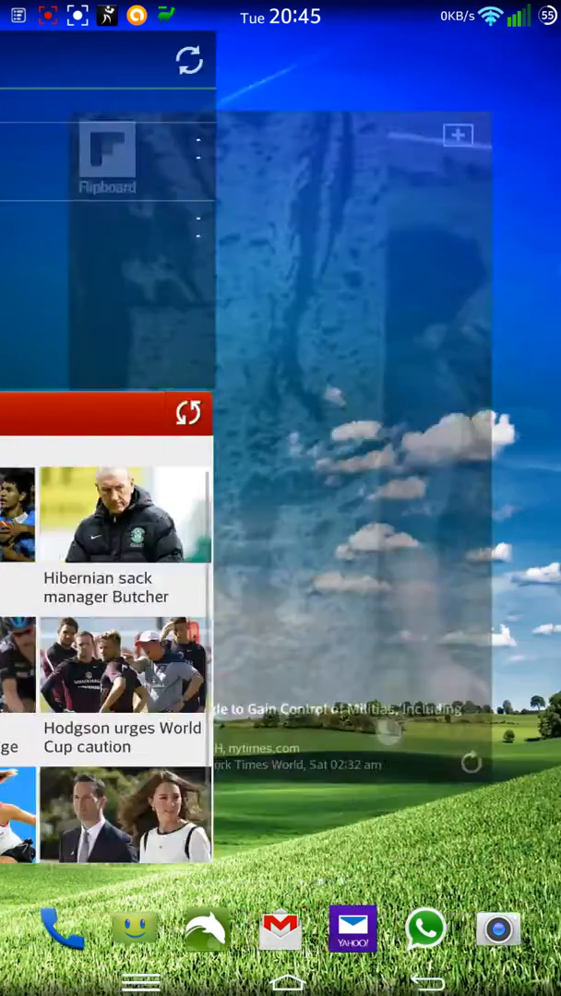
left_click_drag(404, 556, 139, 645)
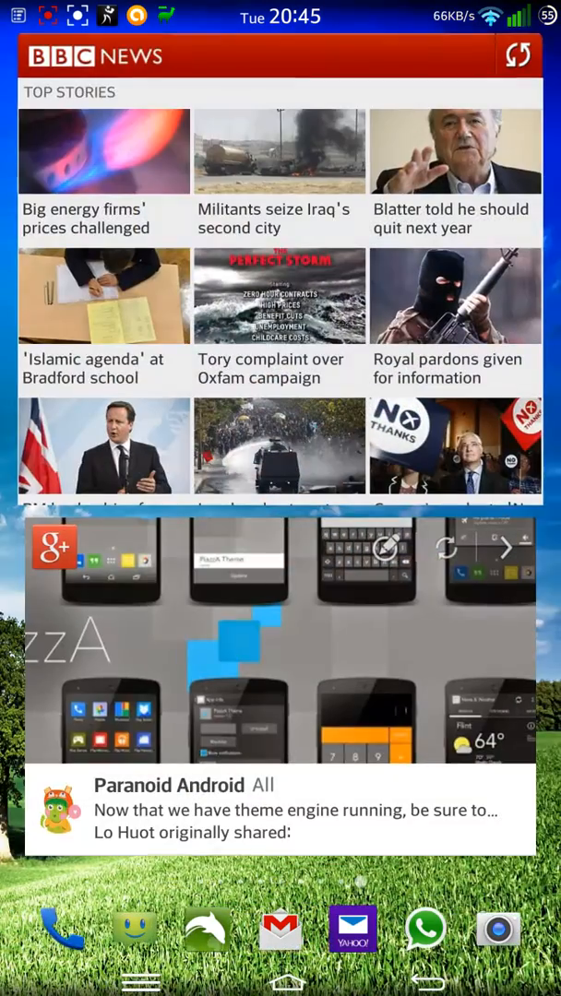
left_click_drag(415, 609, 139, 609)
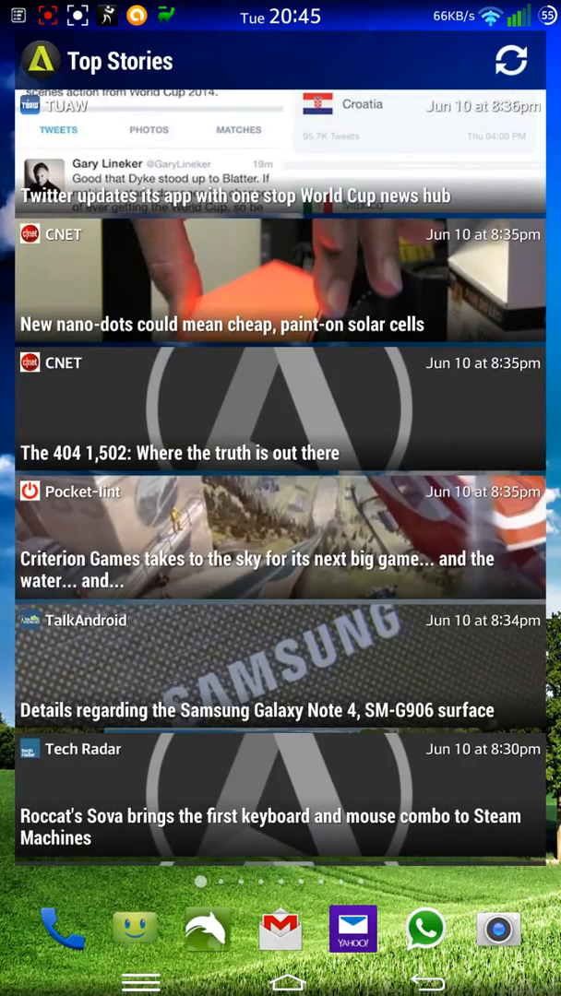
left_click_drag(415, 609, 138, 608)
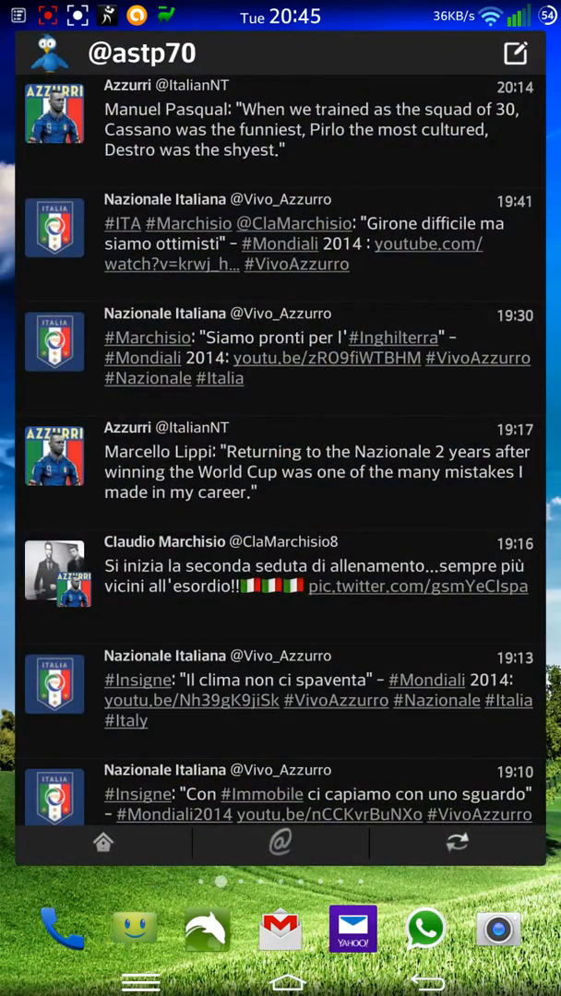
left_click_drag(415, 553, 138, 553)
left_click_drag(415, 553, 138, 553)
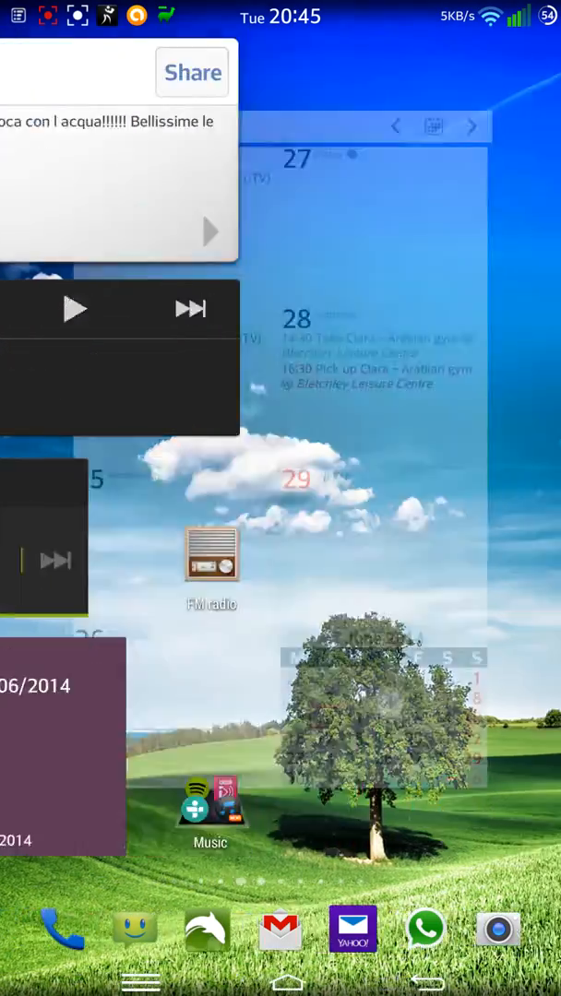
left_click_drag(489, 769, 185, 770)
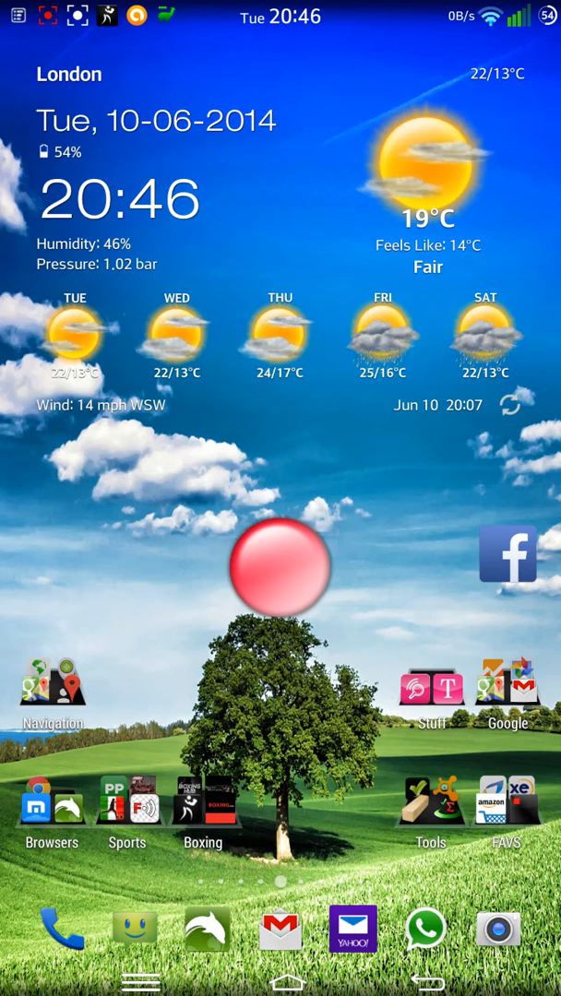
key("Menu")
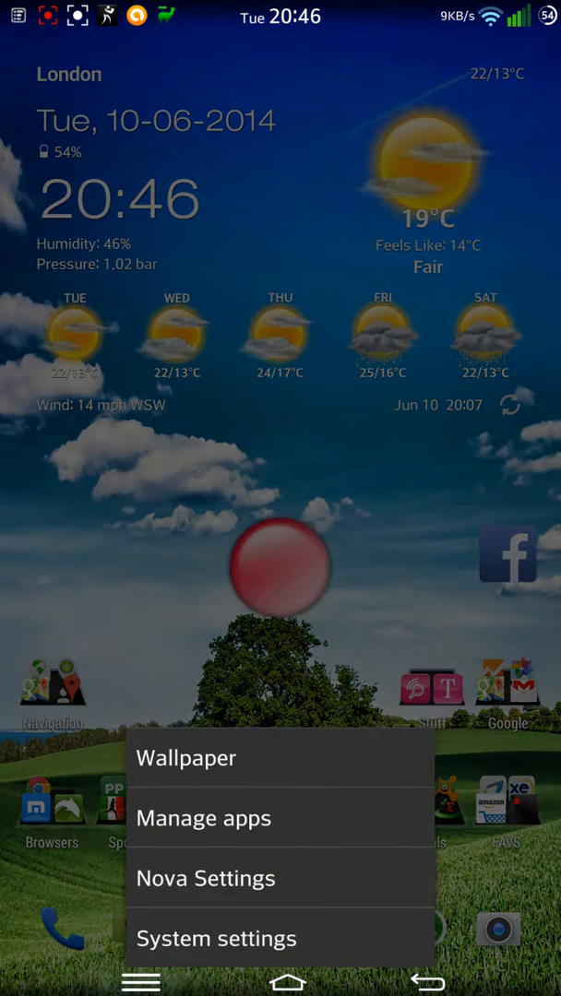
left_click(215, 746)
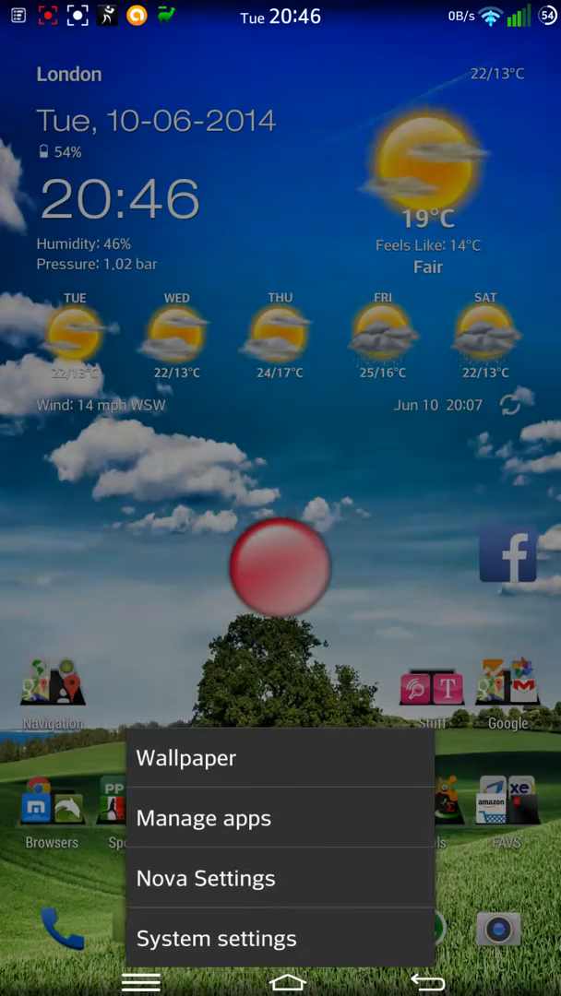
left_click(206, 878)
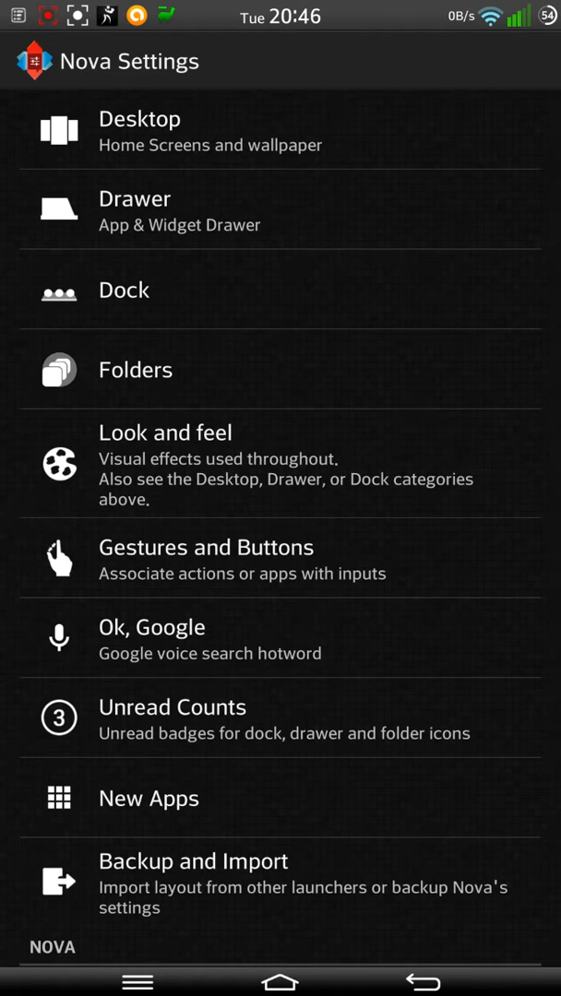
left_click(152, 638)
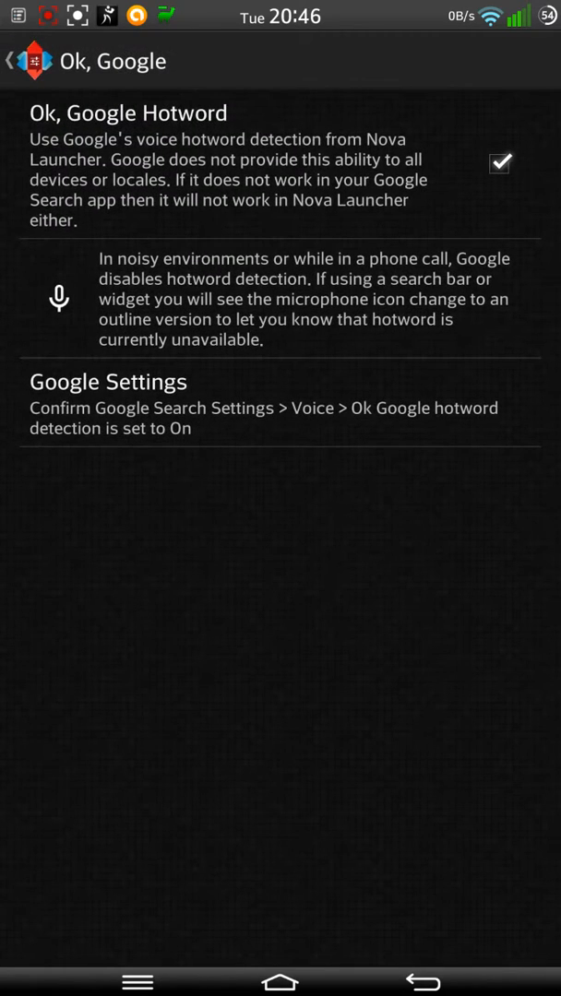
left_click(423, 981)
left_click_drag(414, 837, 406, 366)
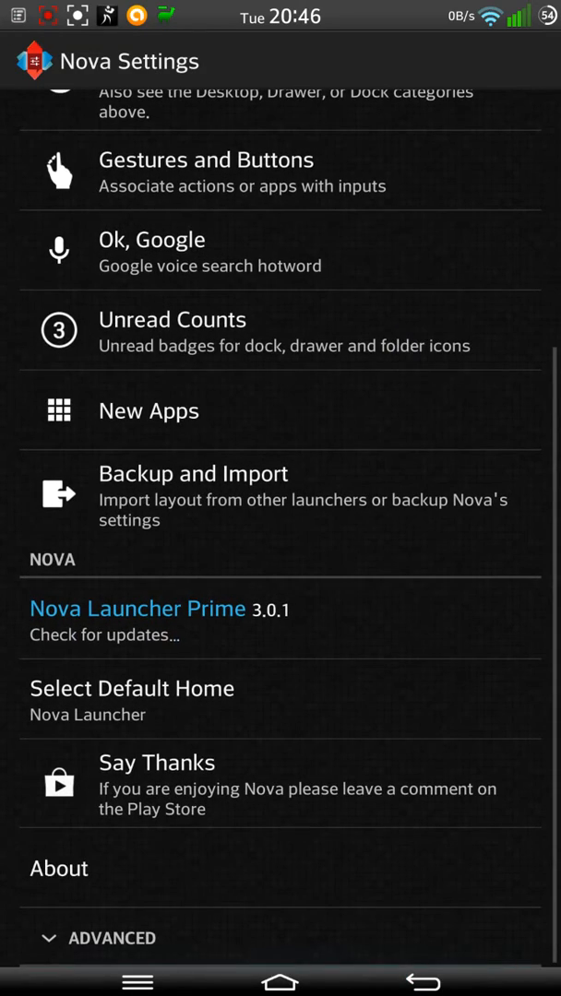
mouse_move(395, 298)
left_mouse_down()
mouse_move(365, 408)
mouse_move(294, 602)
mouse_move(276, 682)
left_mouse_up()
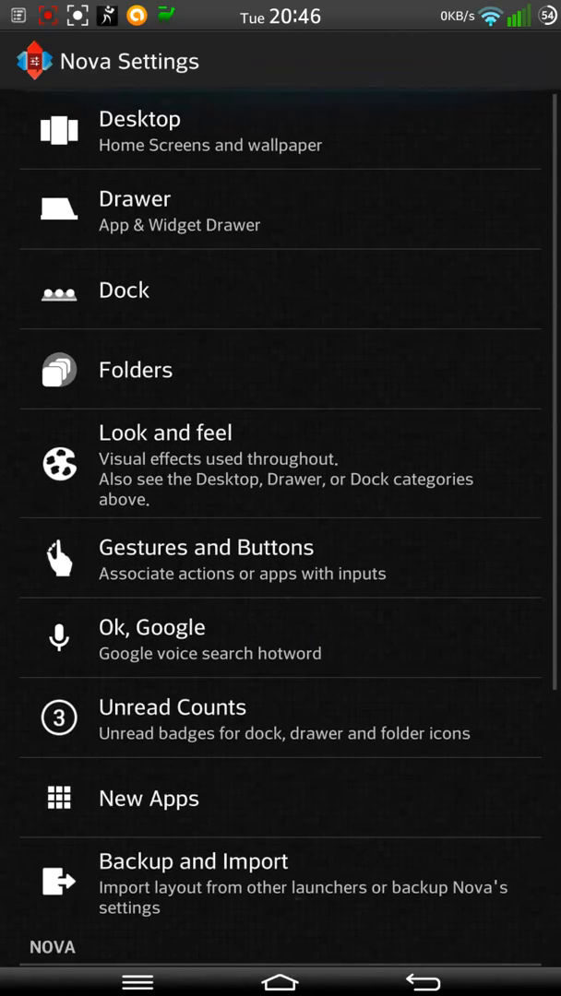
left_click(423, 982)
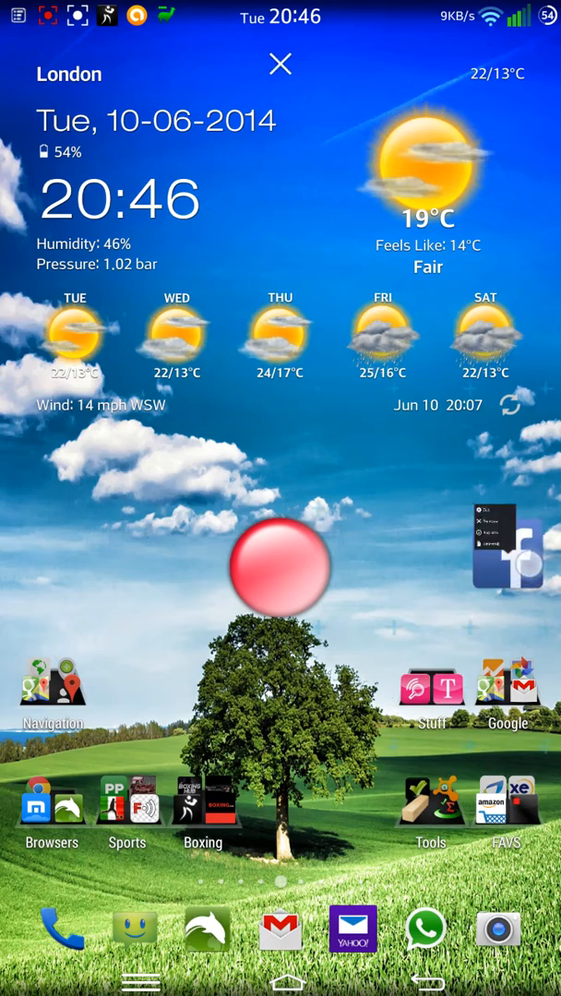
left_click(434, 312)
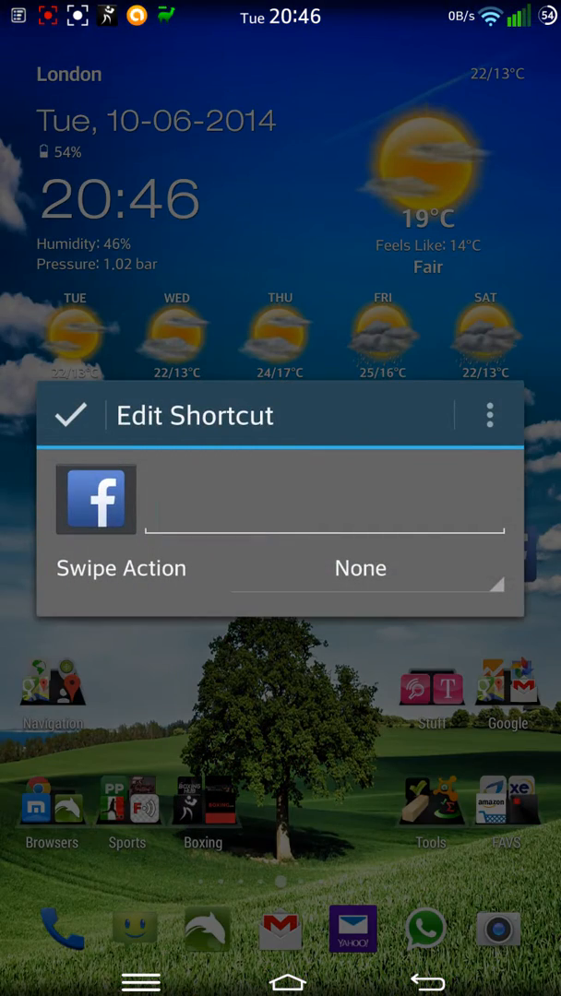
left_click(96, 499)
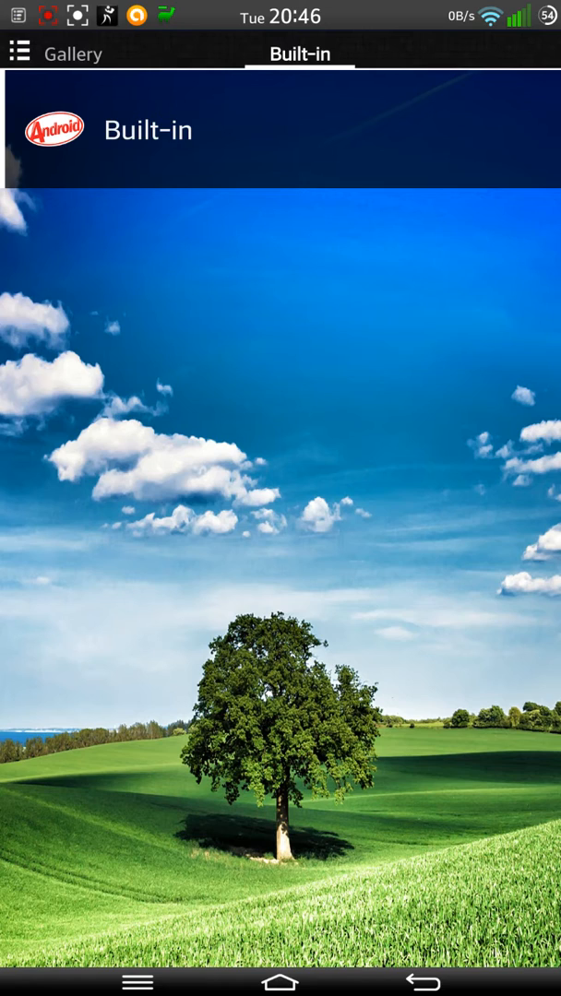
left_click(423, 981)
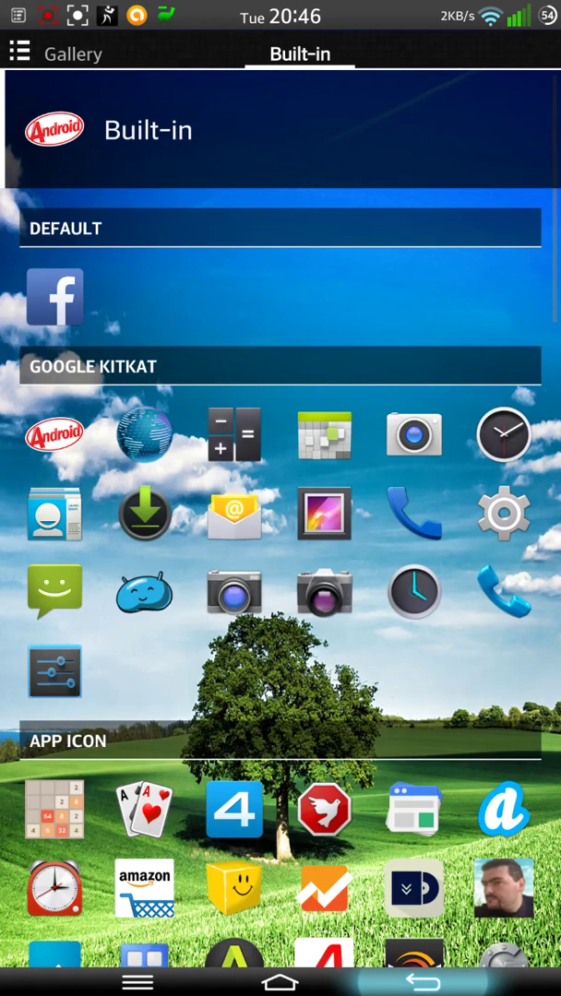
left_click(423, 981)
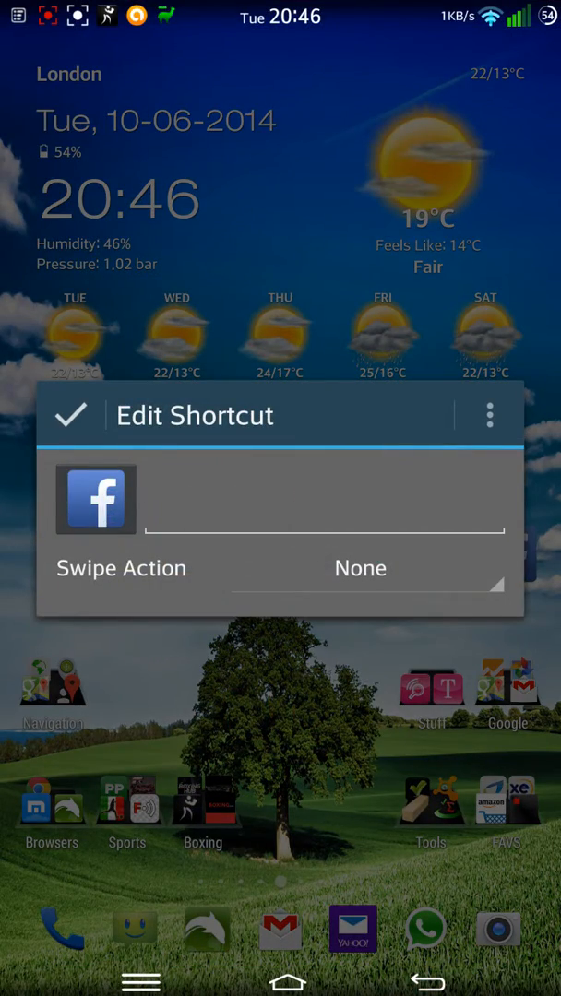
left_click(423, 981)
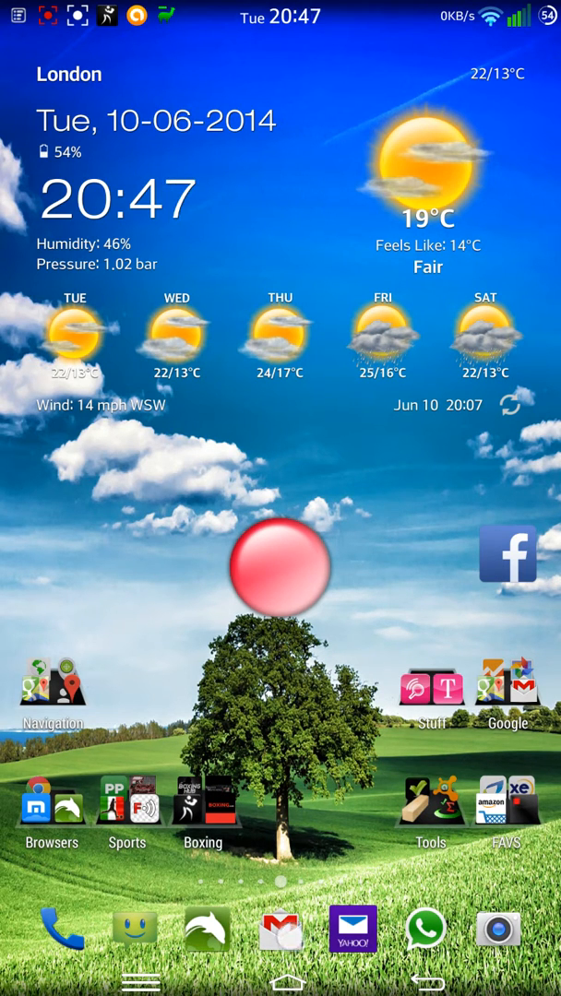
Step: Dismiss the settings screen and the Play Store side panel to return home
left_click(279, 567)
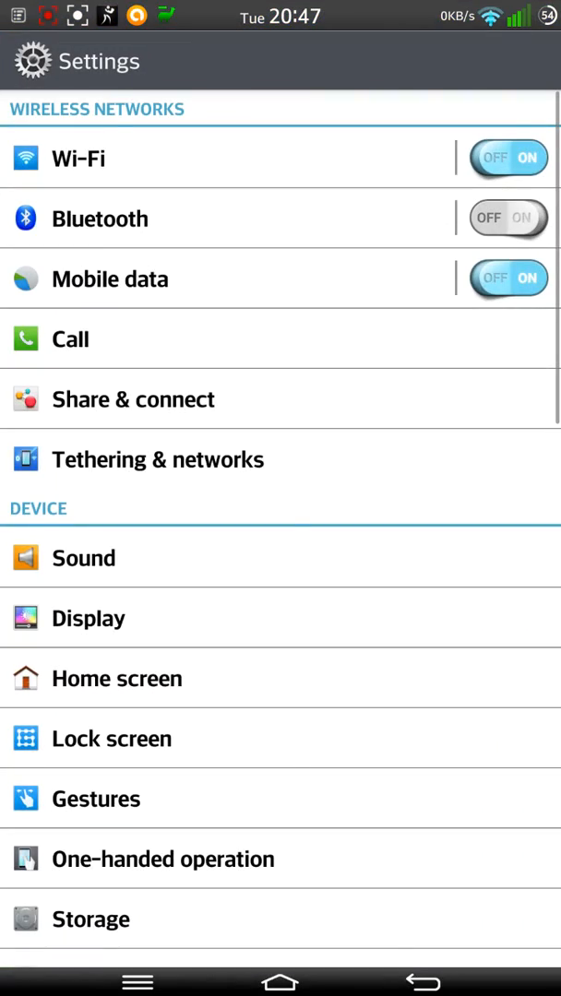
left_click(423, 981)
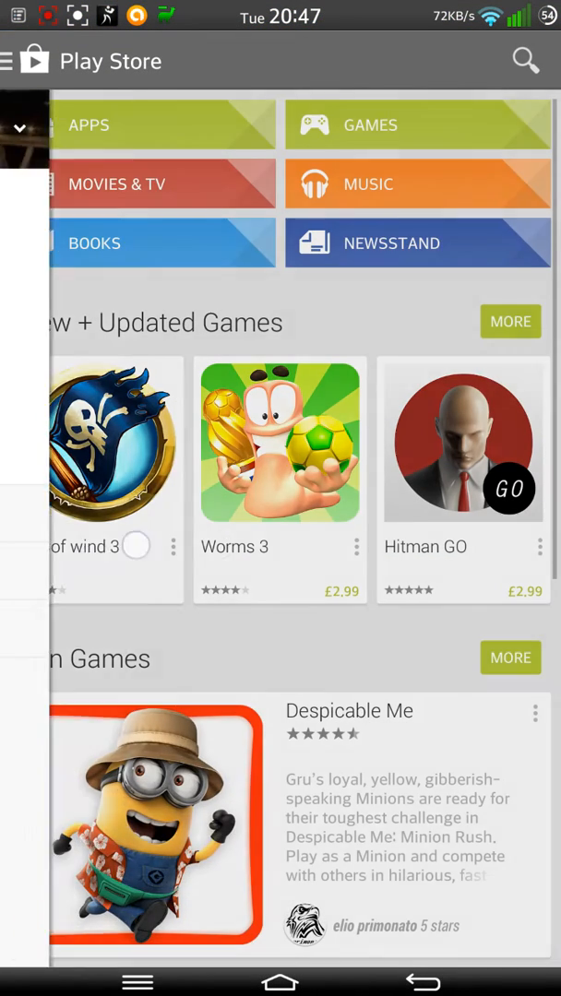
key("Escape")
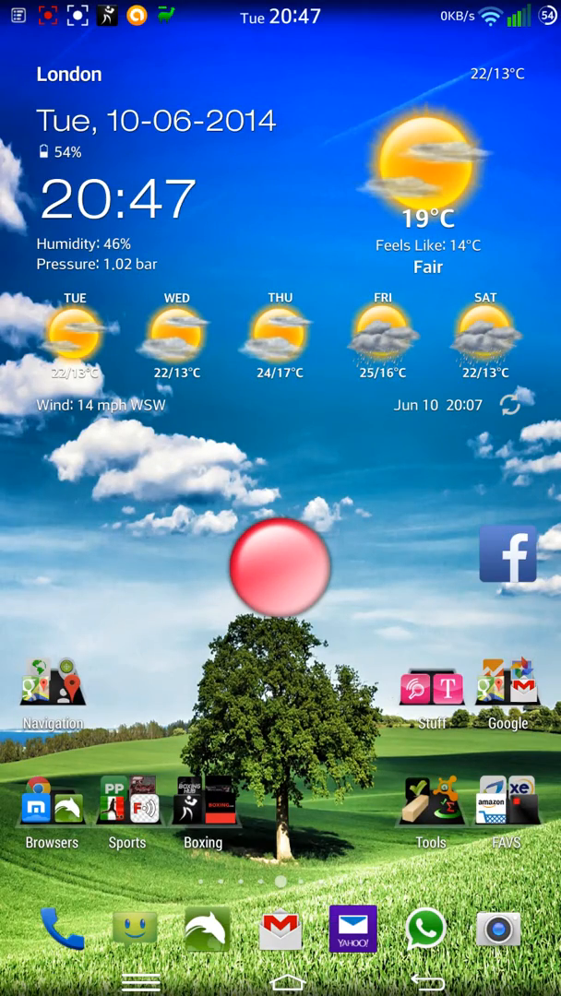
Step: Page through the dock's extra shortcut sets and launch the Camera
left_click_drag(415, 926, 138, 927)
mouse_move(415, 927)
left_mouse_down()
mouse_move(139, 927)
mouse_move(415, 926)
left_mouse_up()
left_click(498, 926)
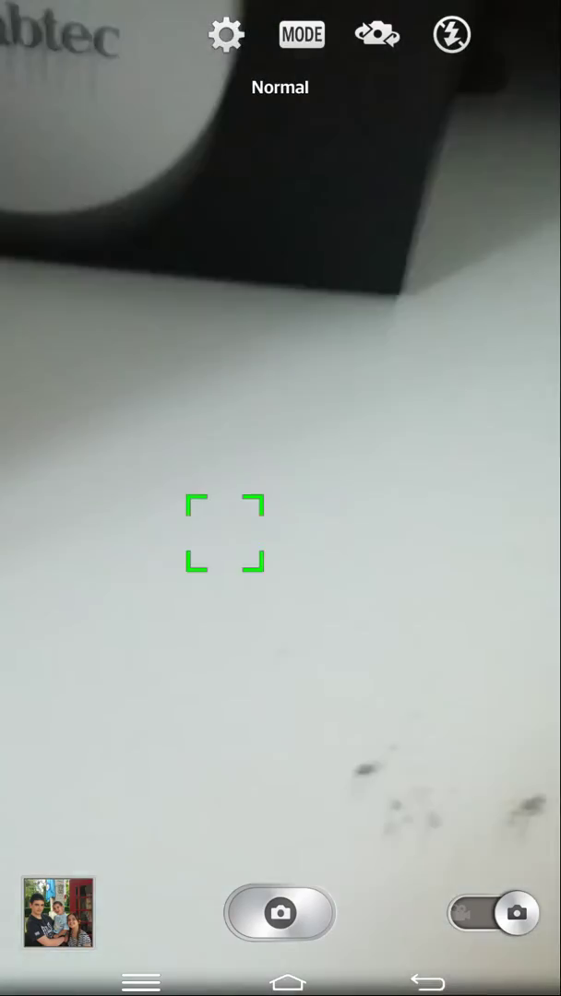
left_click(441, 982)
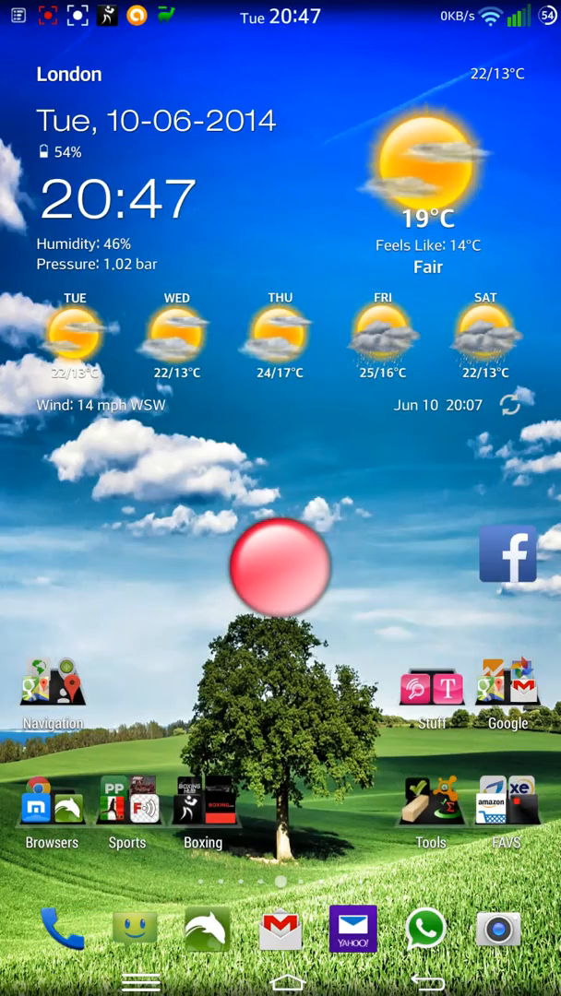
Step: Move to the Livescore and BBC News page, check Battery use via the quick launcher, then leave it
left_click_drag(279, 565, 74, 571)
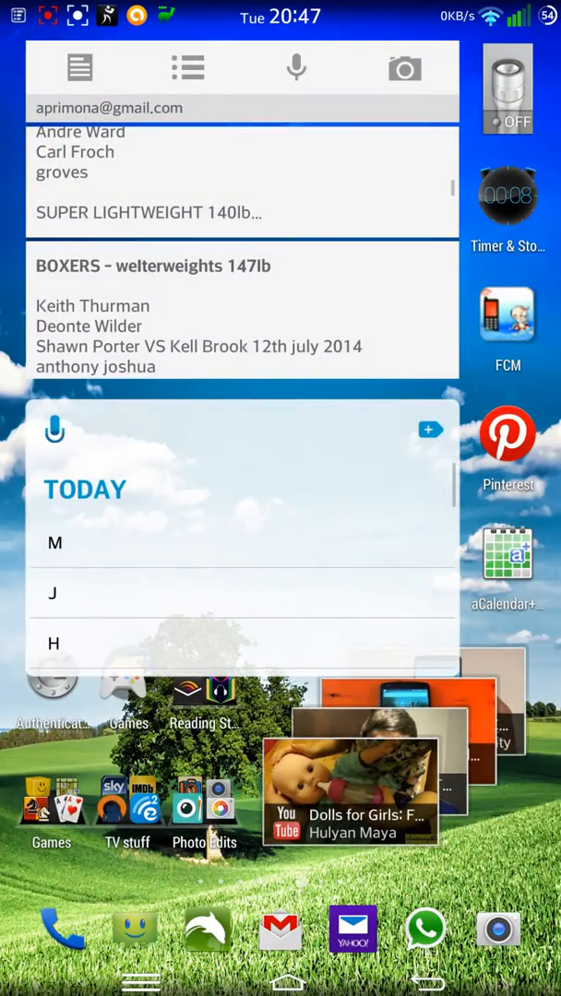
left_click_drag(415, 554, 138, 558)
mouse_move(461, 130)
left_mouse_down()
mouse_move(394, 790)
mouse_move(464, 667)
left_mouse_up()
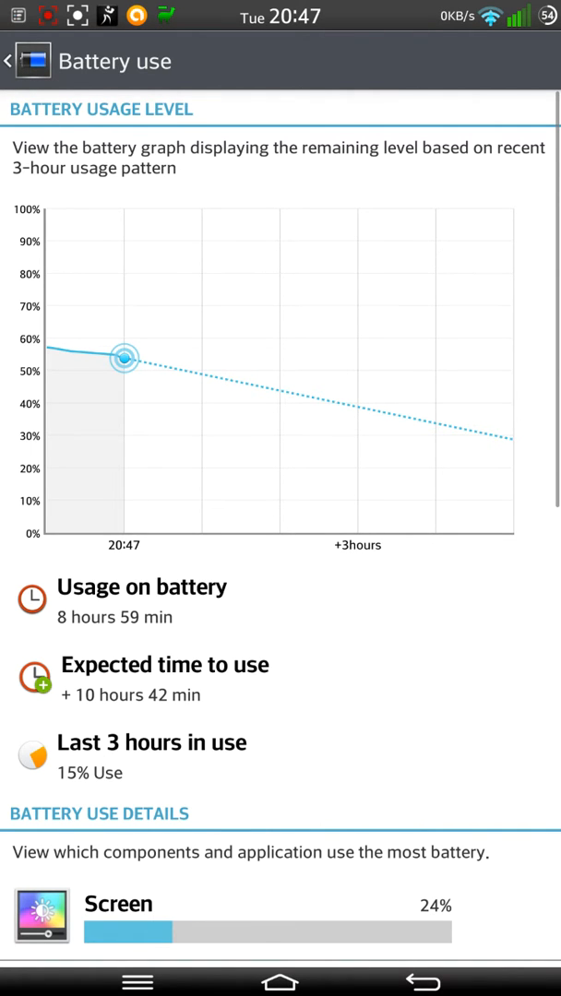
scroll(360, 462, "down", 7)
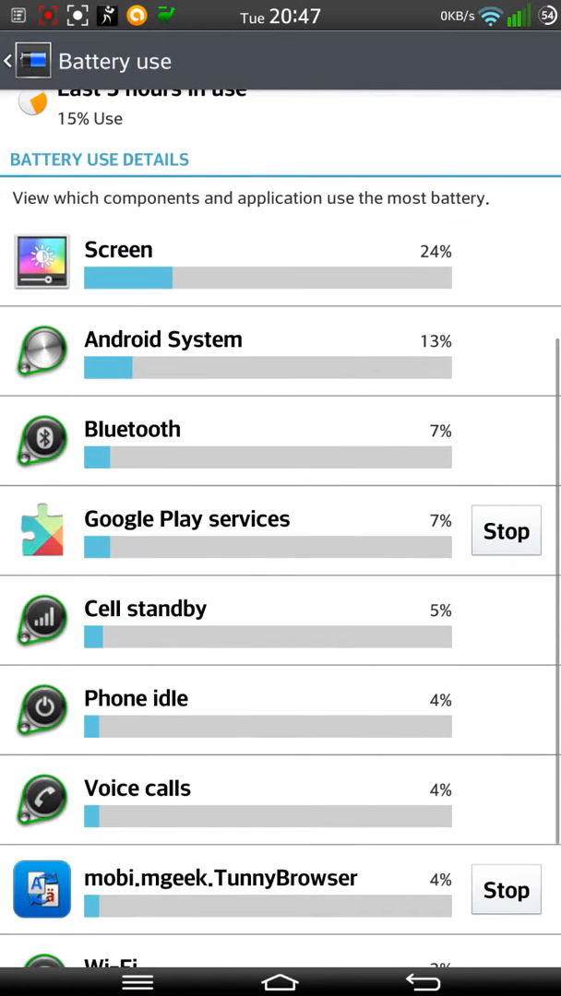
scroll(367, 461, "down", 2)
scroll(367, 461, "up", 10)
left_click_drag(415, 369, 138, 369)
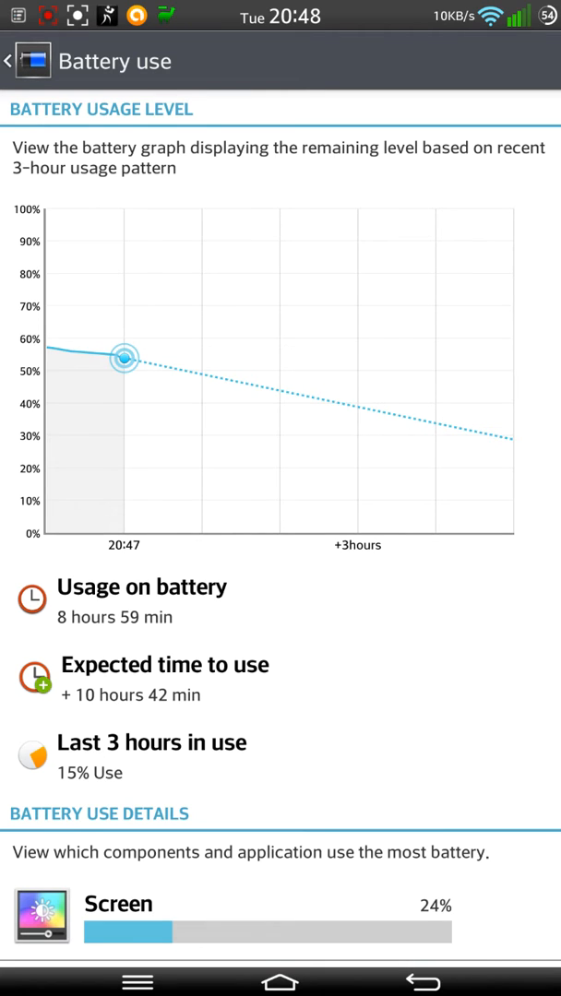
left_click(424, 981)
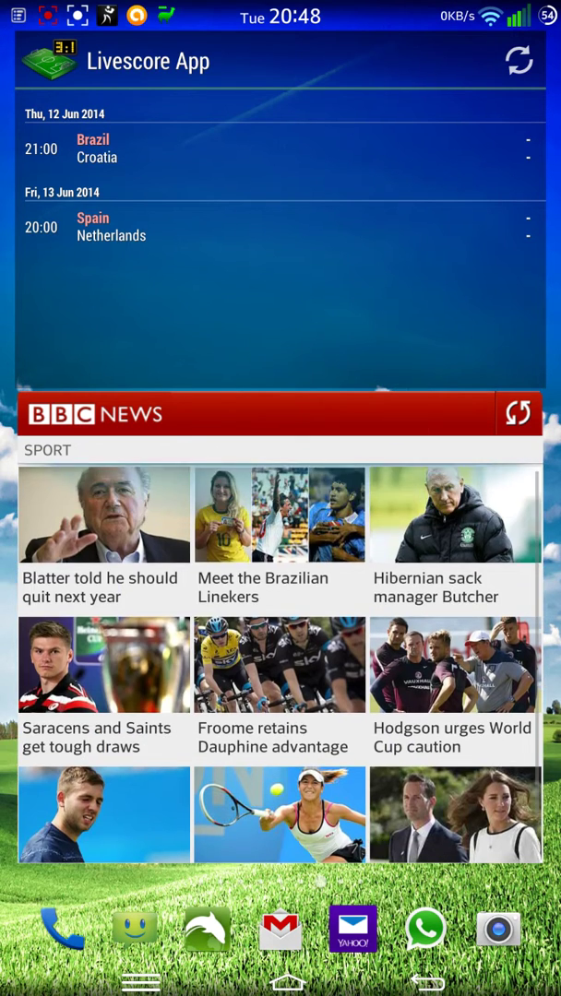
Step: Page through the Flipboard, news, Facebook and music widget pages and return to the main page
left_click_drag(405, 420, 110, 425)
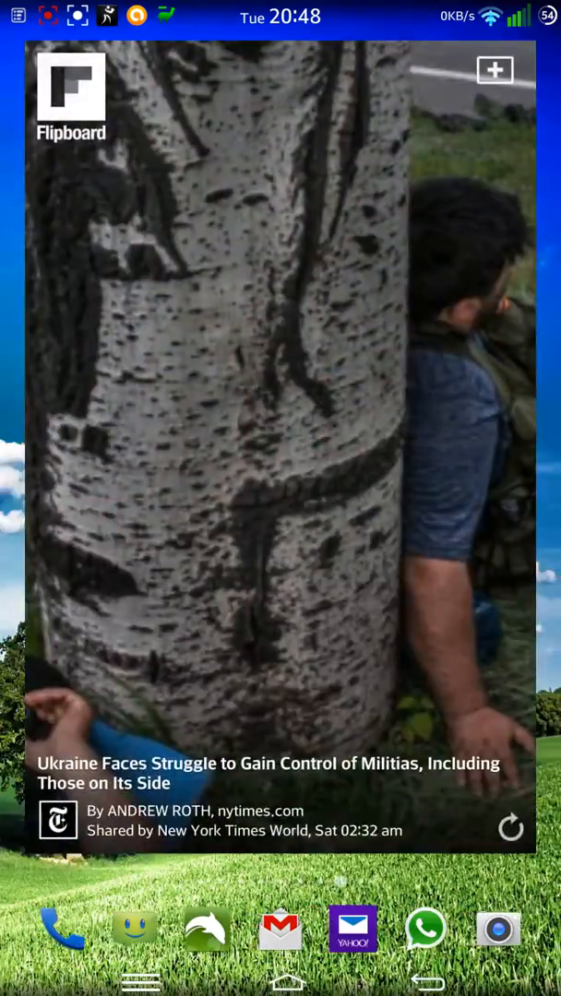
left_click_drag(405, 461, 111, 461)
left_click_drag(406, 461, 111, 461)
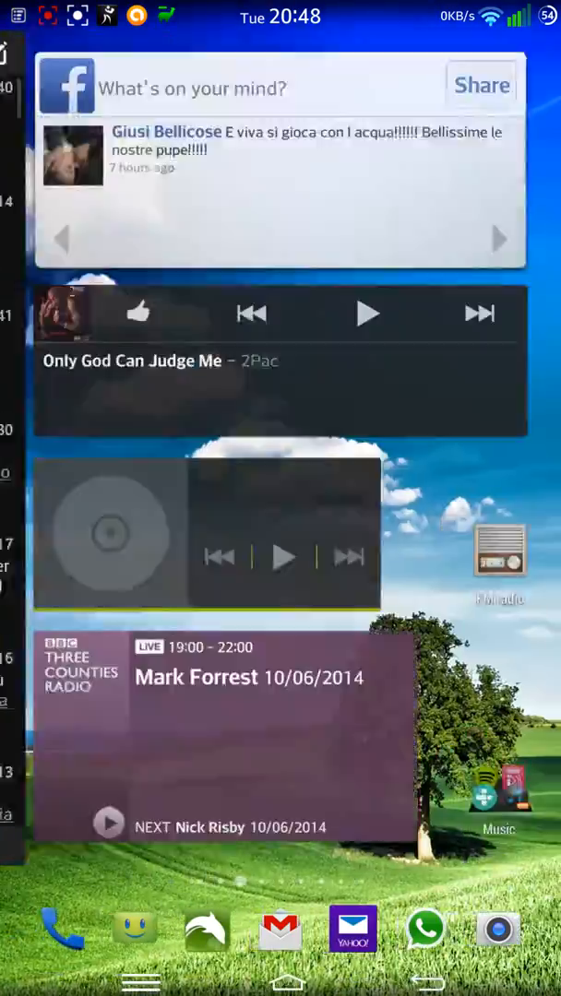
left_click_drag(405, 553, 111, 553)
mouse_move(260, 567)
left_mouse_down()
mouse_move(92, 567)
mouse_move(406, 562)
left_mouse_up()
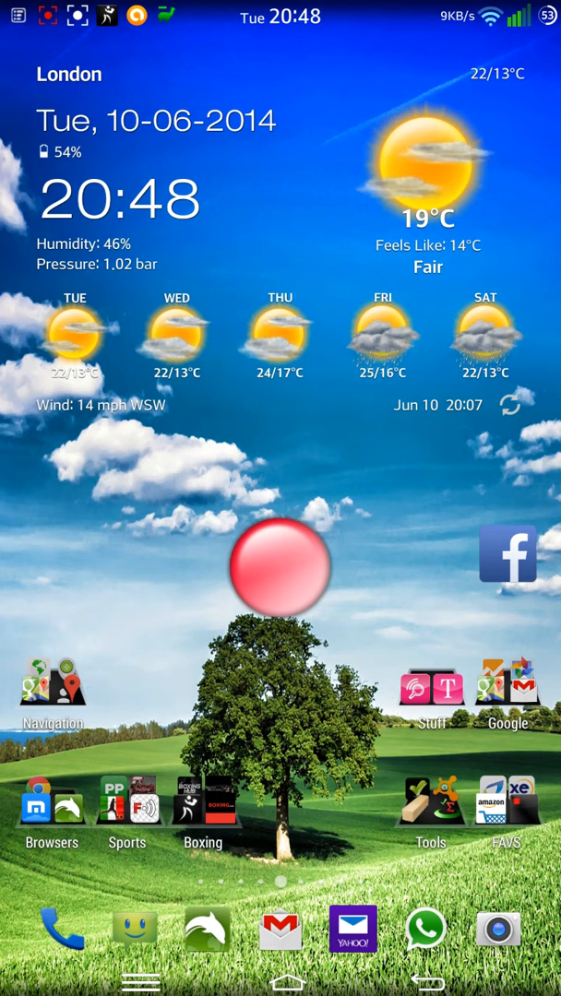
Step: Start a new Keep note and swipe-type 'Hello how are you'
left_click_drag(279, 566, 93, 567)
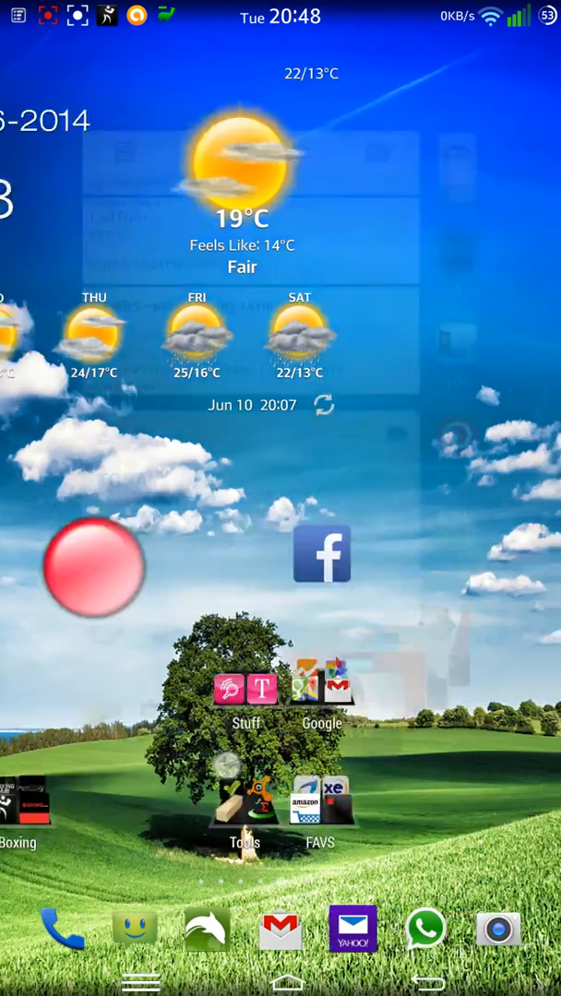
left_click(80, 66)
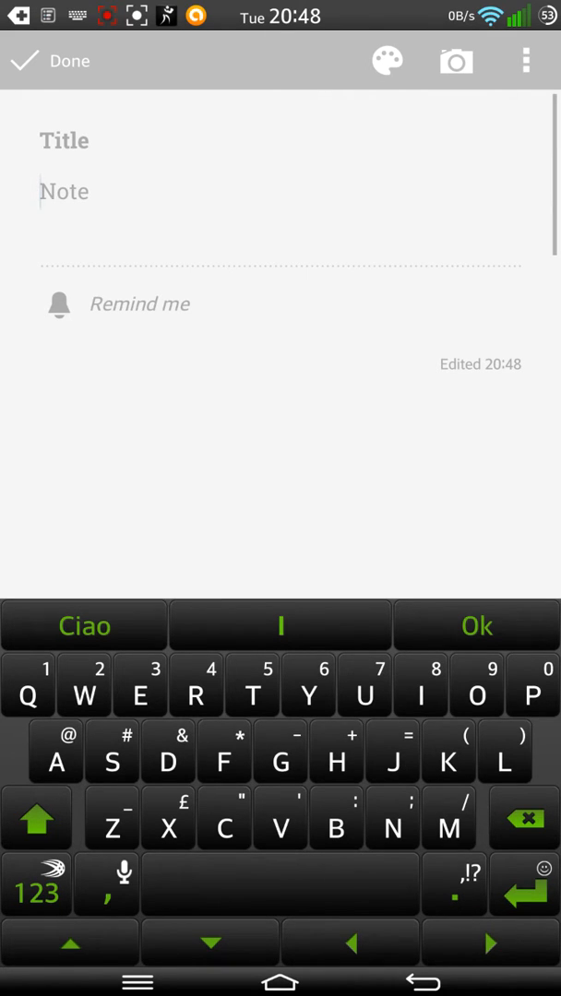
left_click(324, 766)
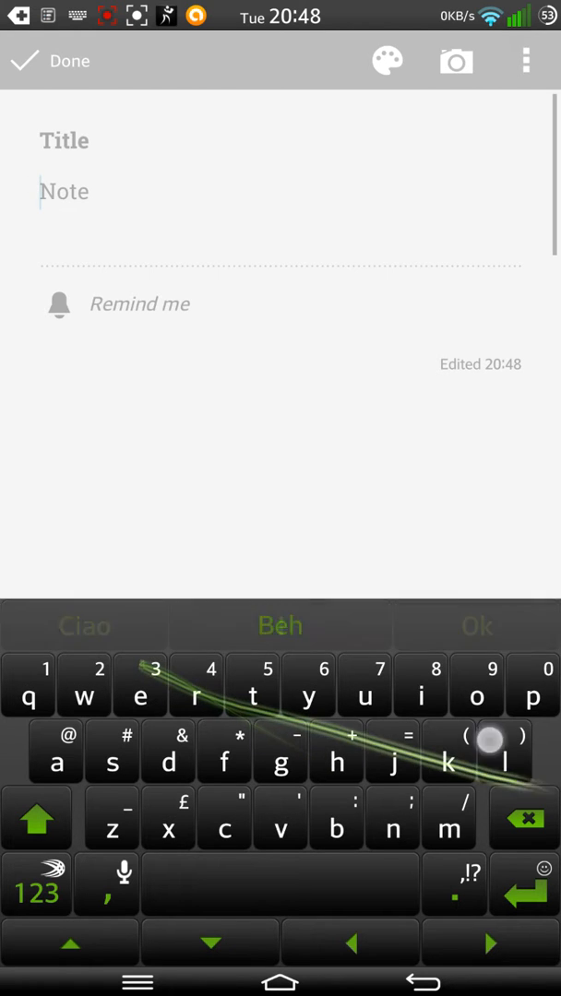
left_click_drag(324, 766, 477, 696)
type("Hello how")
left_click_drag(336, 762, 105, 694)
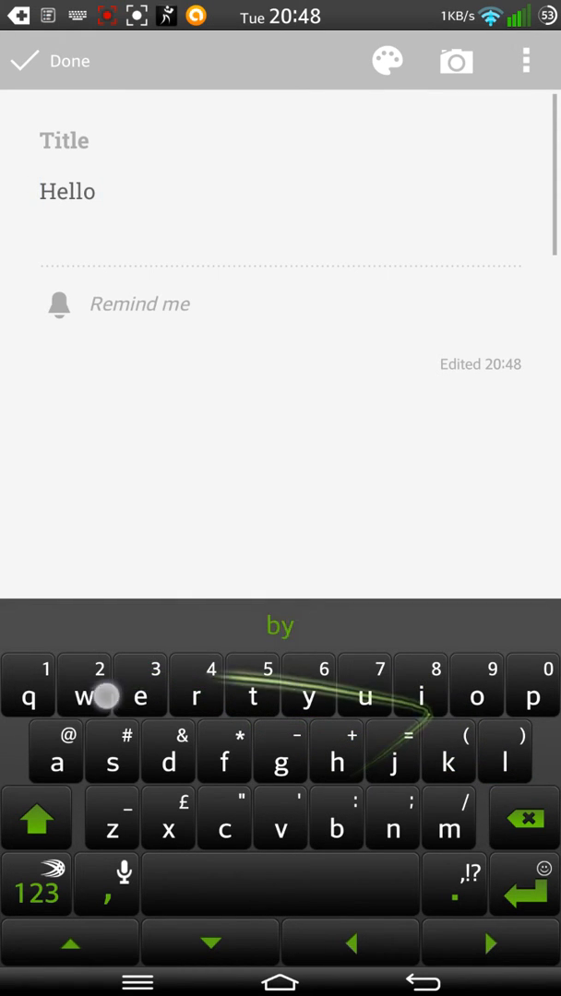
left_click_drag(55, 734, 141, 696)
left_click_drag(450, 723, 365, 696)
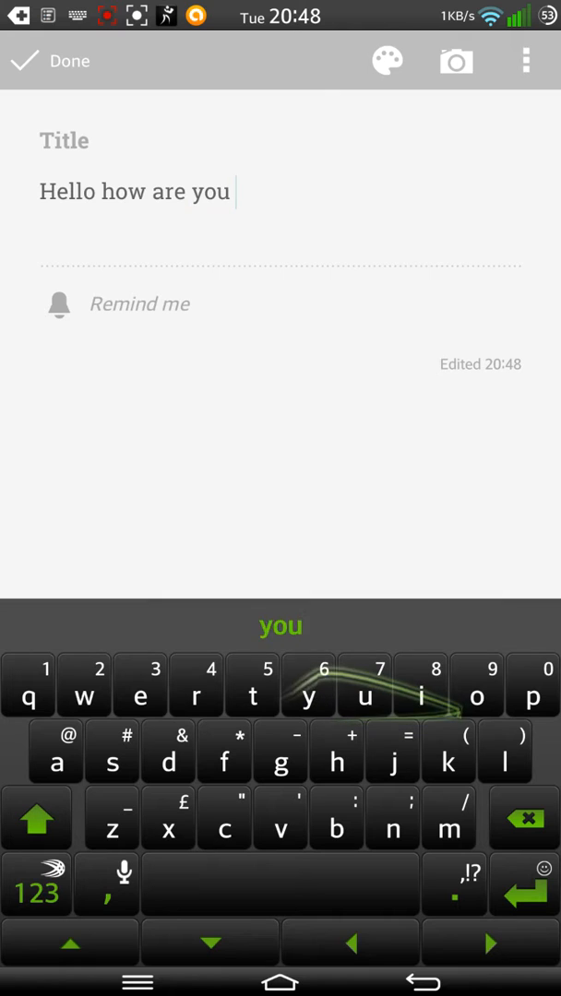
Step: Continue with 'dove stai andando alla', correcting a mistaken word ending
left_click_drag(453, 696, 141, 696)
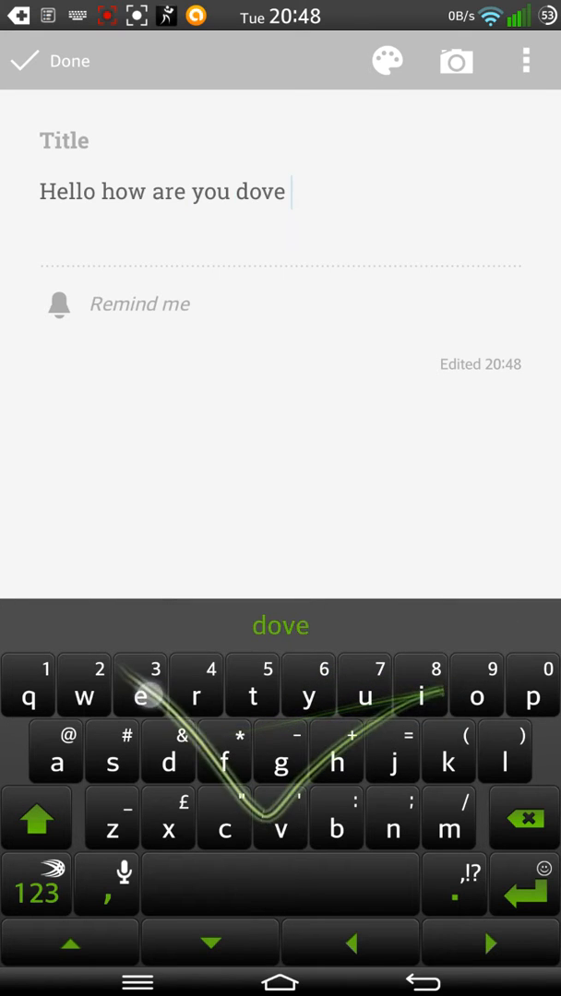
mouse_move(113, 762)
left_mouse_down()
mouse_move(74, 738)
mouse_move(417, 696)
left_mouse_up()
type("stai")
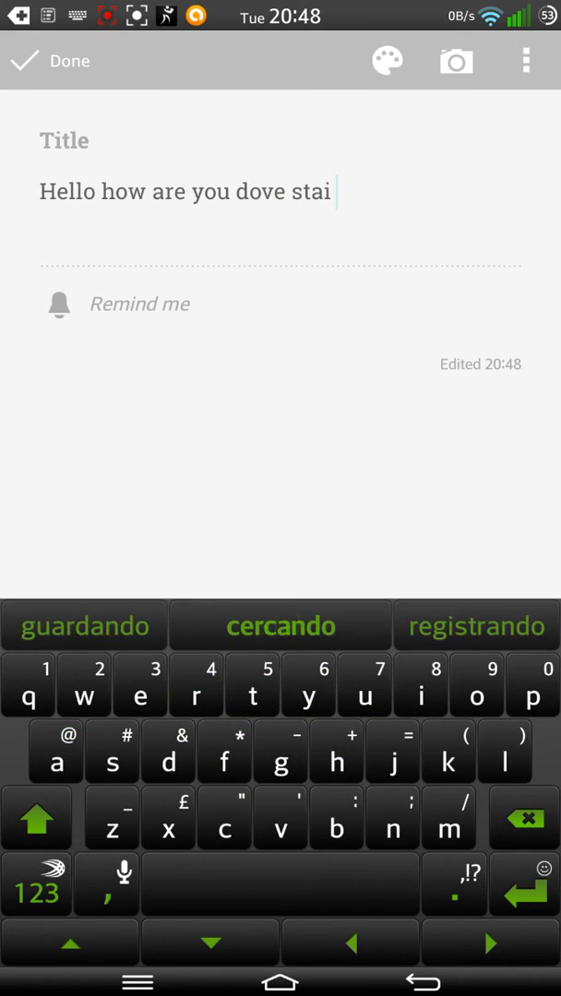
mouse_move(312, 823)
left_mouse_down()
mouse_move(96, 762)
mouse_move(475, 698)
left_mouse_up()
type("andando")
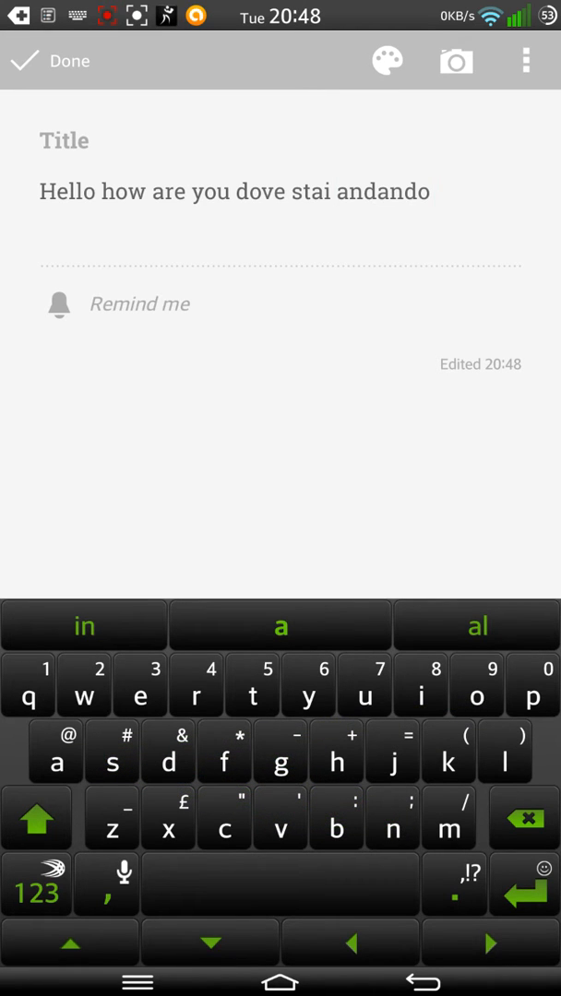
left_click(80, 754)
mouse_move(80, 754)
left_mouse_down()
mouse_move(400, 703)
mouse_move(90, 760)
mouse_move(112, 761)
left_mouse_up()
type("alias")
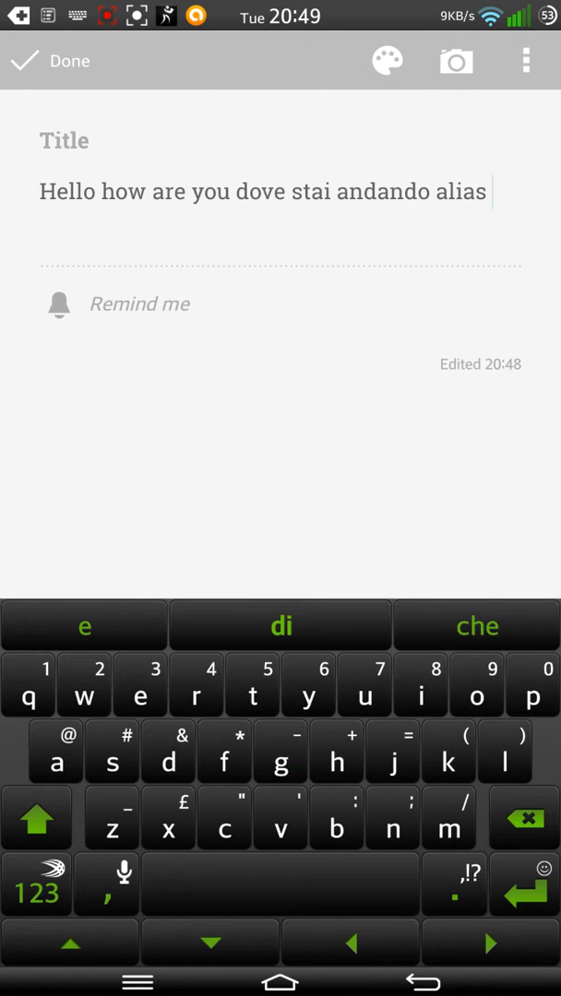
key("BackSpace")
key("BackSpace")
key("BackSpace")
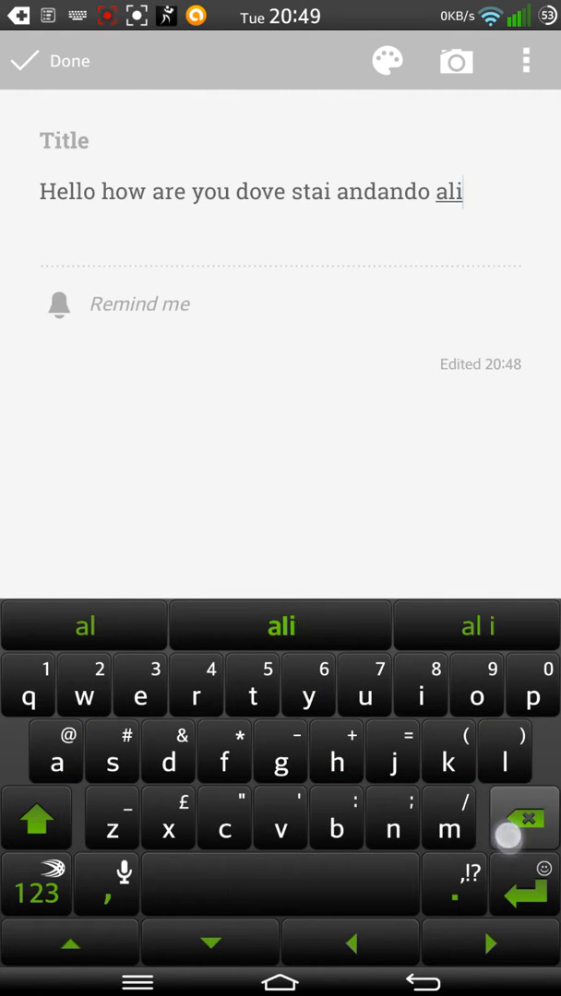
key("BackSpace")
key("BackSpace")
key("BackSpace")
type("la")
mouse_move(57, 762)
left_mouse_down()
mouse_move(456, 696)
mouse_move(56, 762)
left_mouse_up()
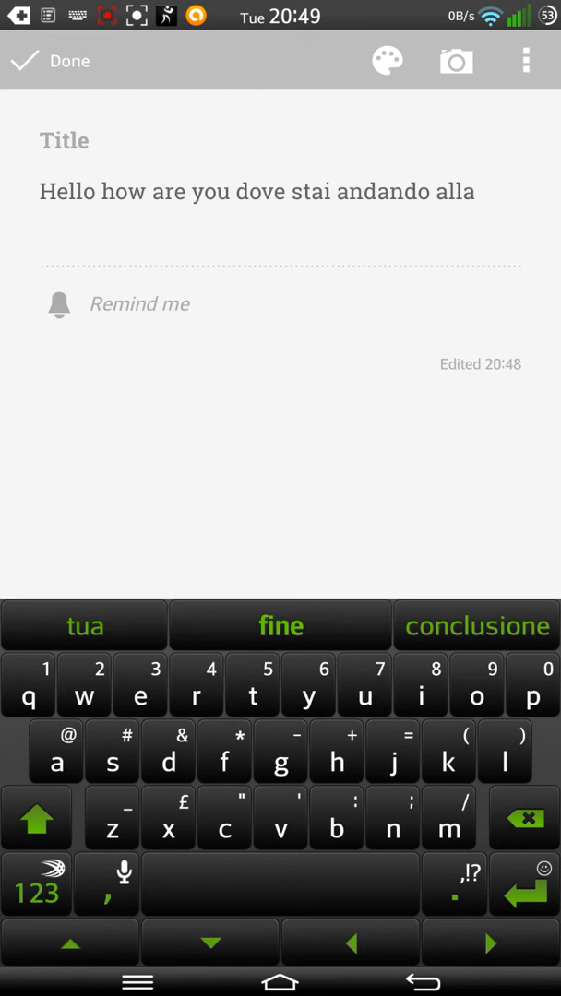
Step: Append the suggestions 'fine del mondo', finish the last word and close the keyboard
left_click(281, 626)
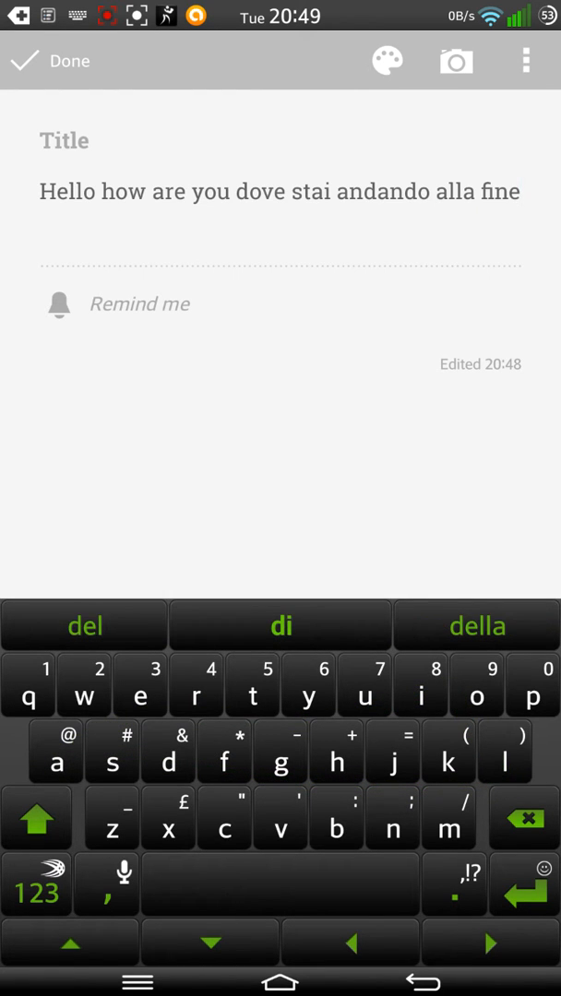
left_click(85, 625)
left_click(85, 625)
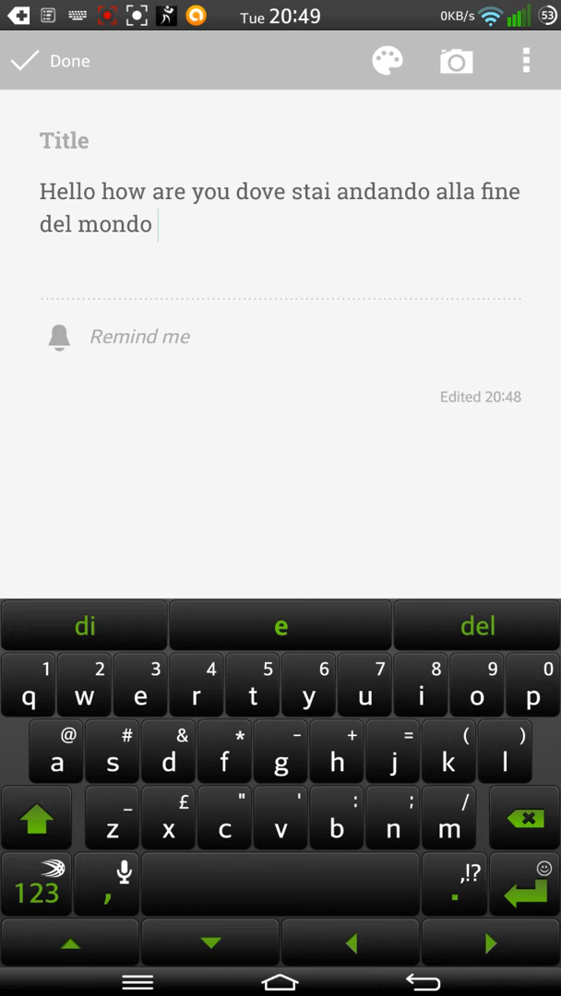
type("hggdfh")
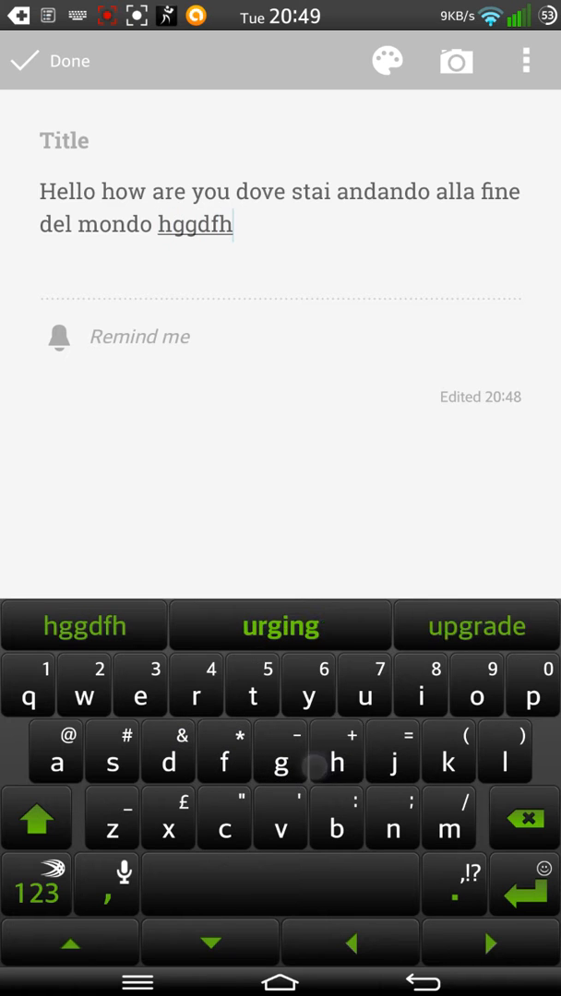
type("hhjb")
left_click_drag(359, 825, 360, 923)
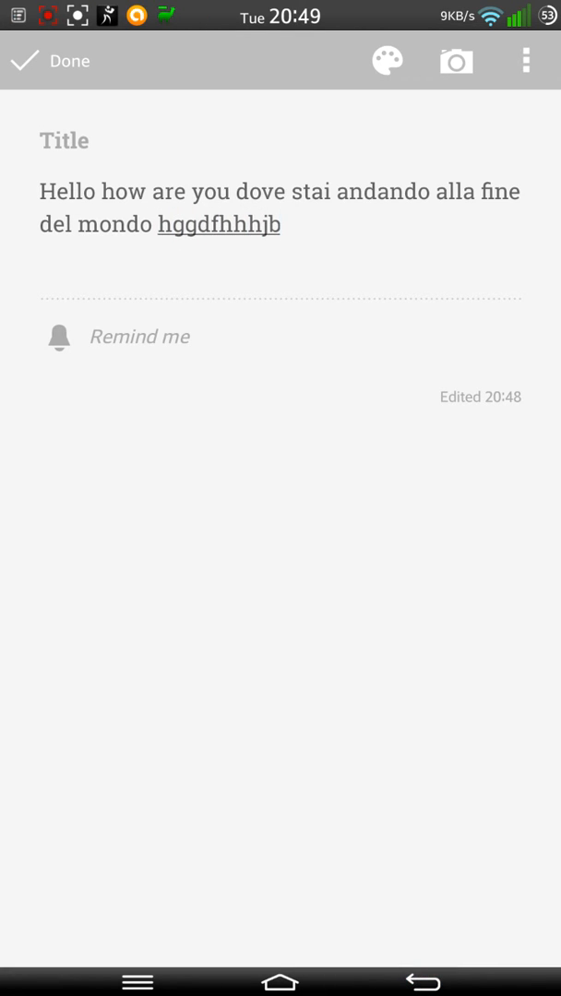
Step: Close the note and open Mobile Data Manager from the notification shade
left_click(280, 981)
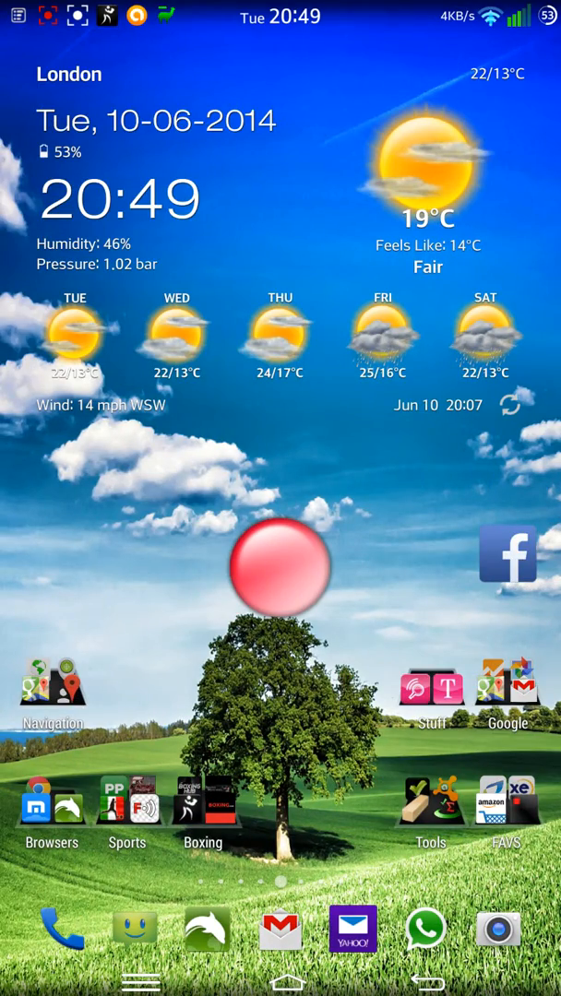
left_click_drag(312, 27, 323, 840)
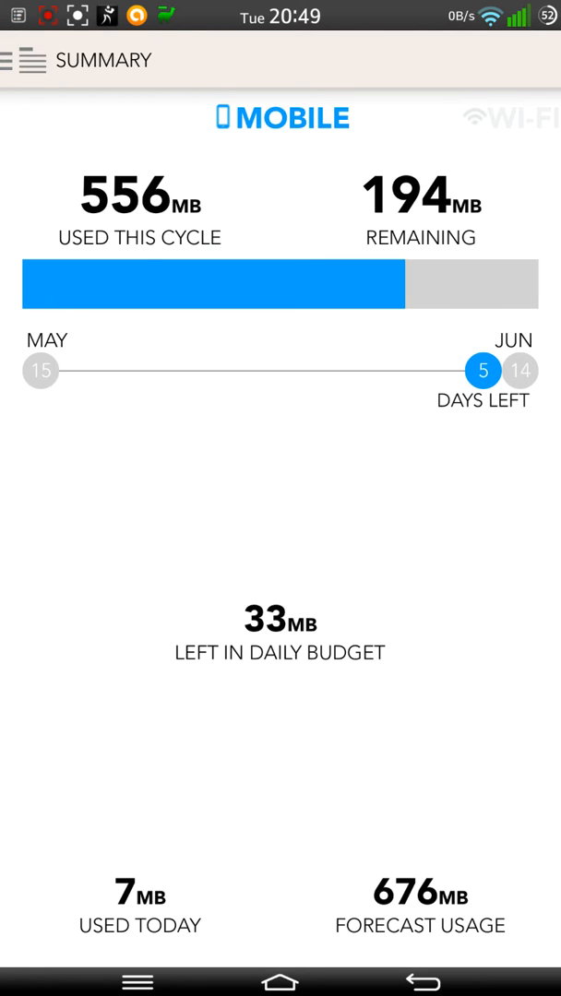
Step: Review the Mobile (556 MB), Wi-Fi and Roaming usage summaries, then exit to home
left_click_drag(415, 590, 138, 590)
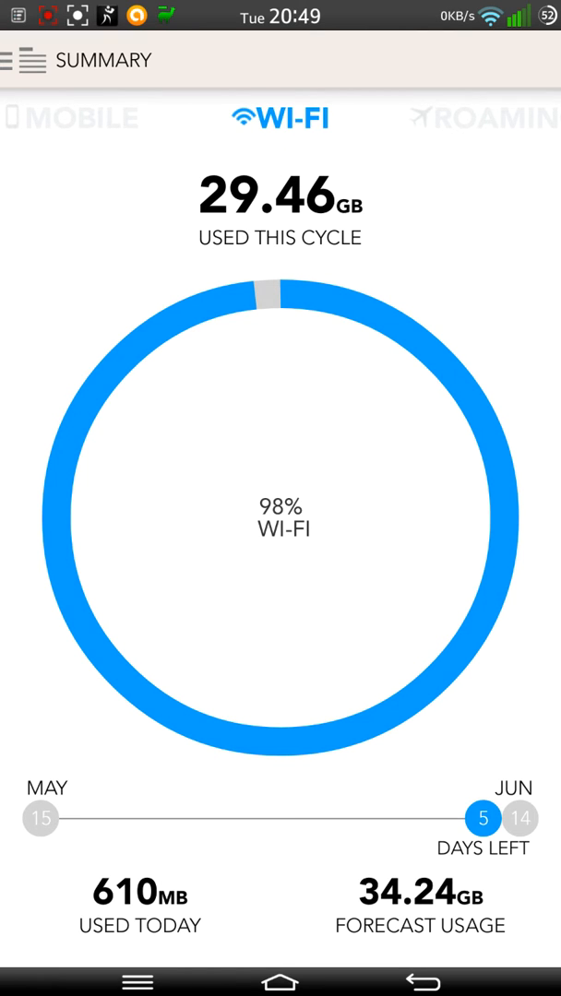
mouse_move(468, 601)
left_mouse_down()
mouse_move(138, 600)
mouse_move(443, 599)
left_mouse_up()
left_click_drag(138, 600, 442, 599)
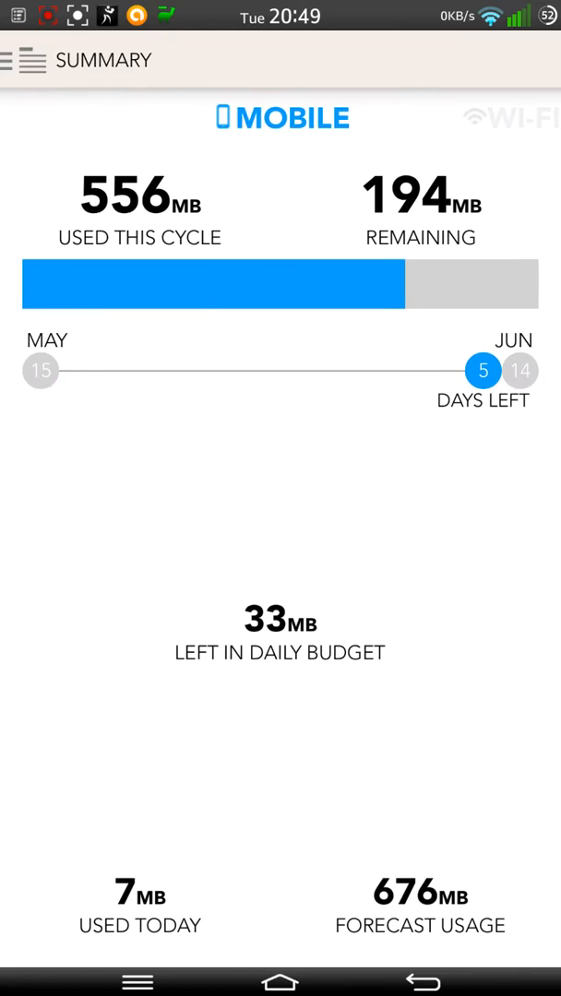
left_click(422, 981)
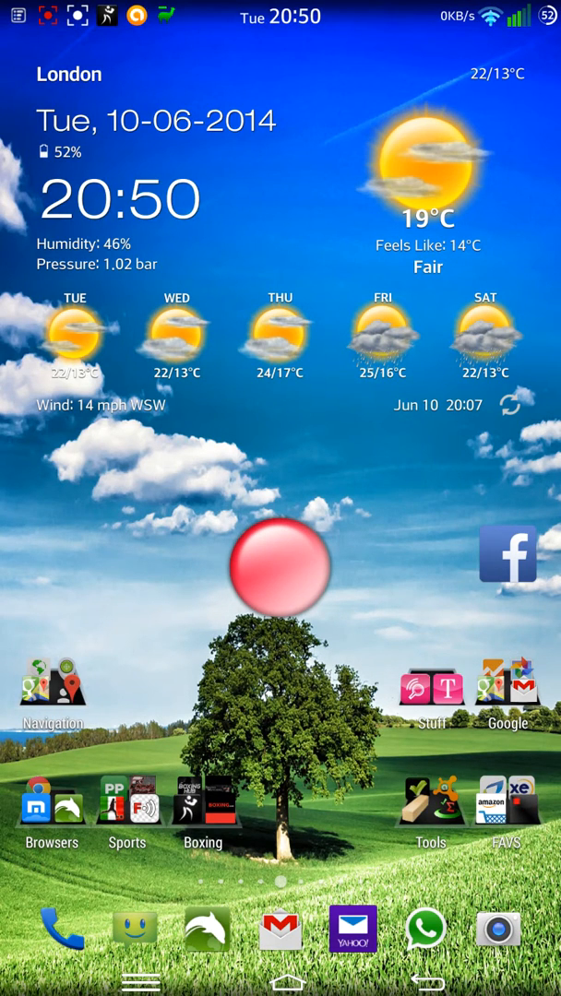
Step: Show and close the favourite-contacts ring, then move to the calendar widget page
left_click(279, 566)
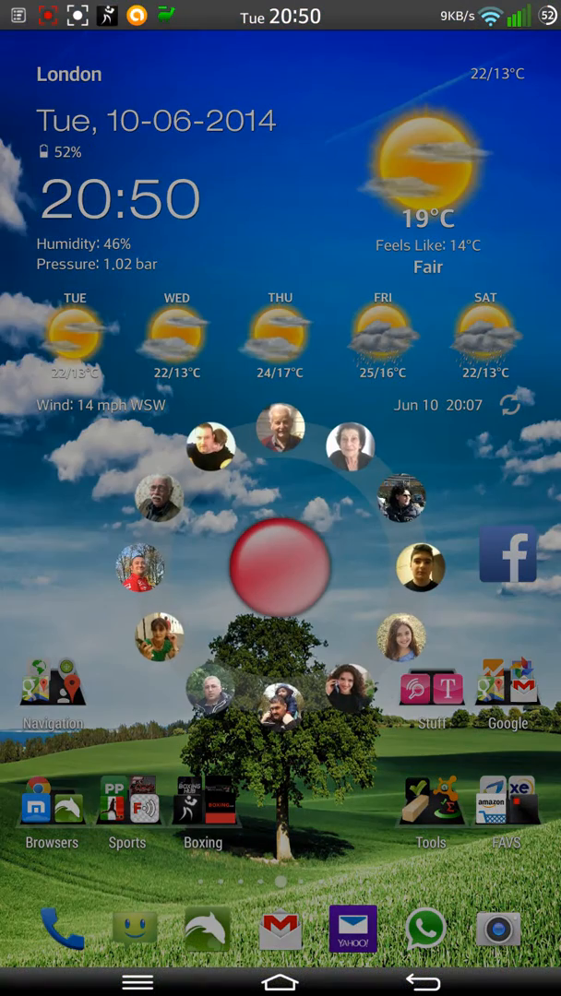
left_click(280, 566)
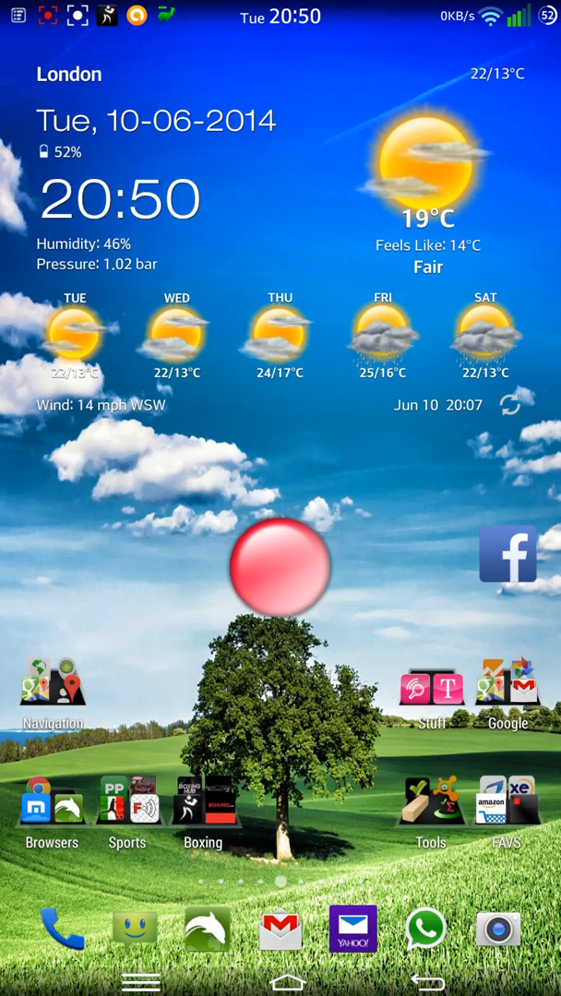
left_click_drag(443, 646, 111, 646)
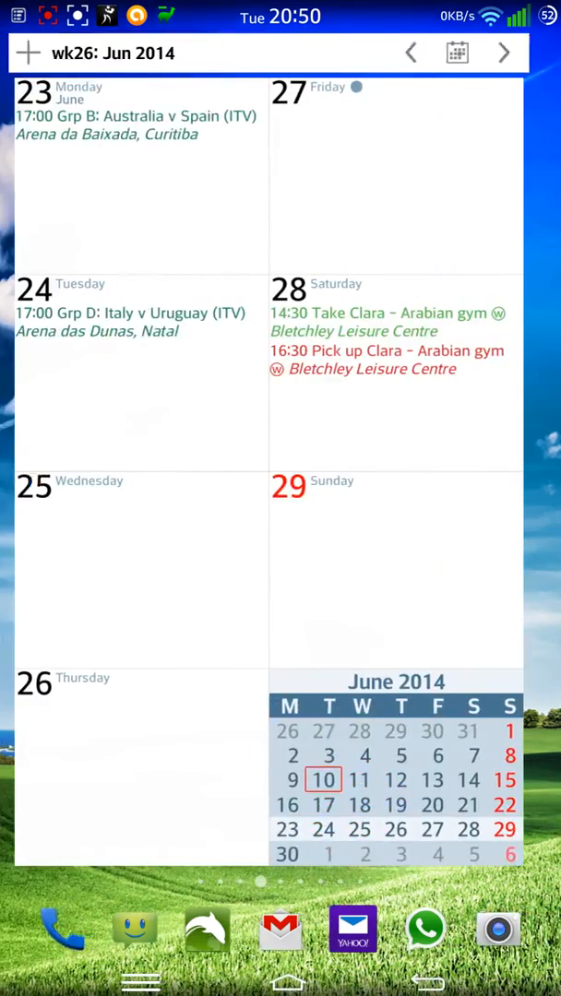
left_click_drag(442, 692, 110, 691)
left_click_drag(392, 738, 184, 738)
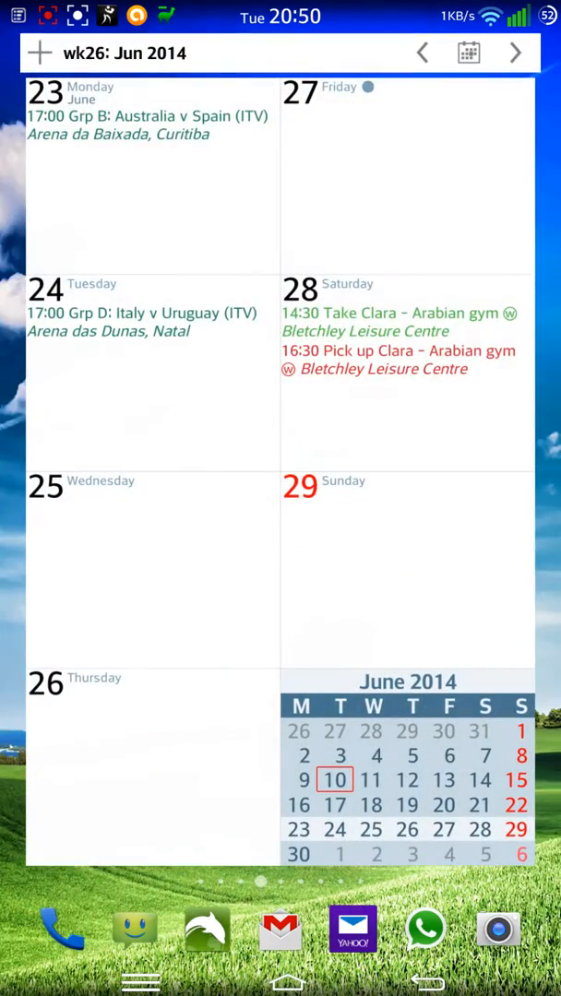
Step: Open aCalendar+ on week 26, cancel a new event on Sunday 29, close it and swipe on
left_click(412, 554)
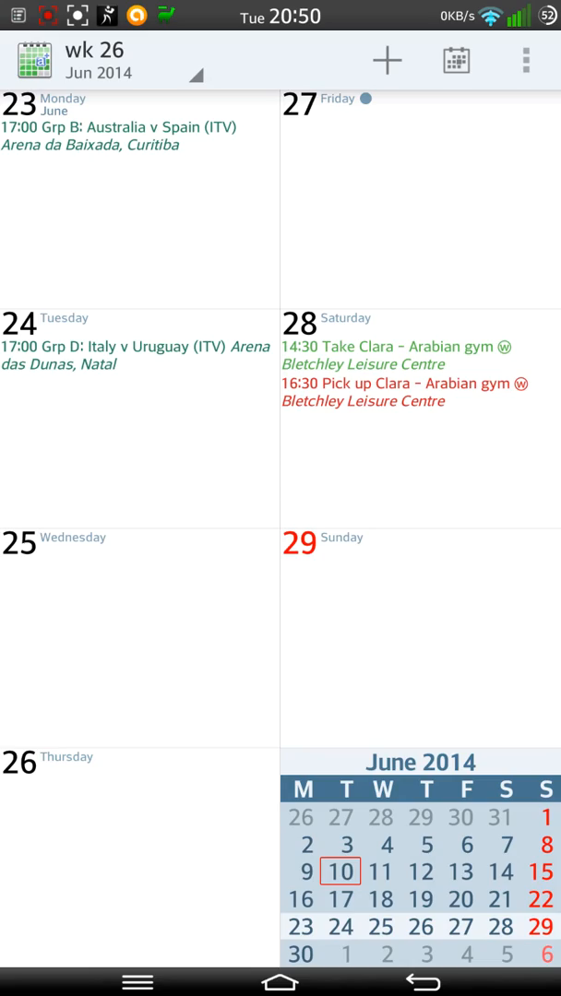
left_click(416, 625)
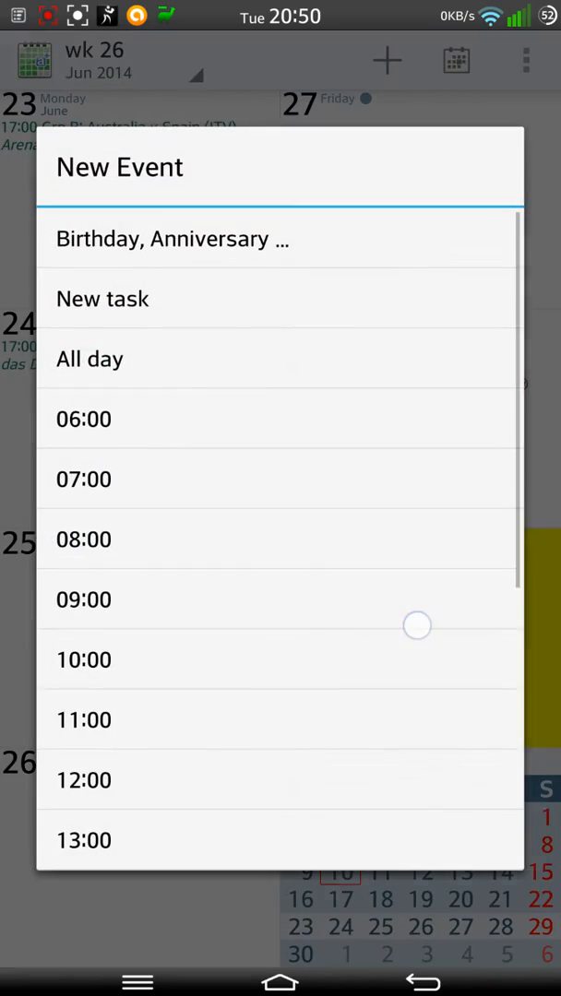
left_click(424, 982)
key("Escape")
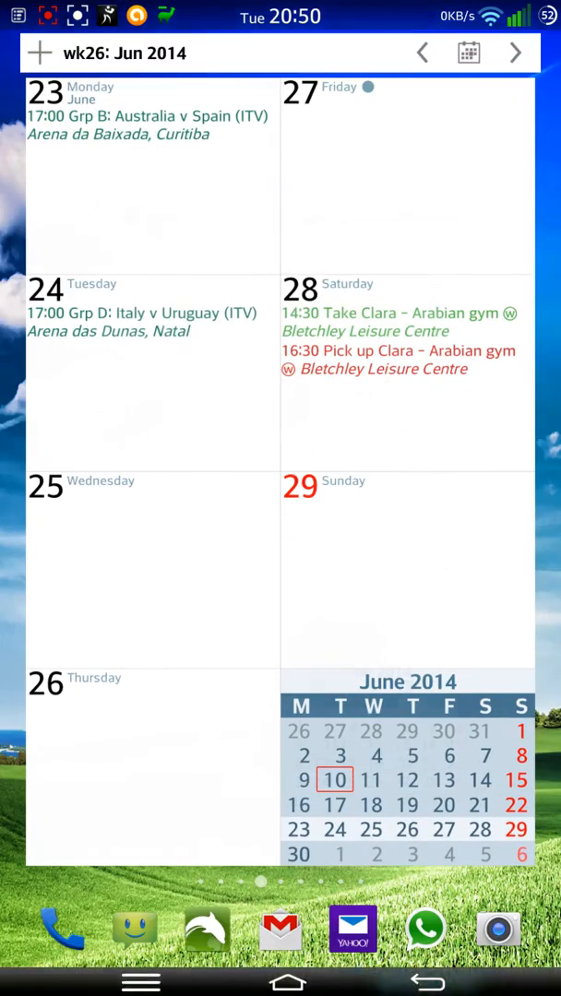
left_click_drag(138, 461, 415, 461)
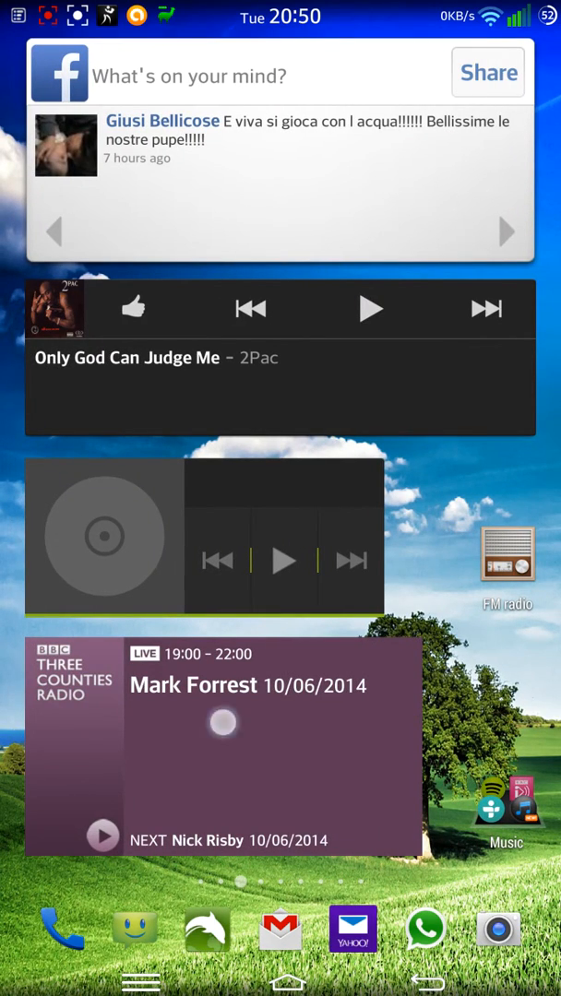
Step: Swipe across to the Top Stories news page, peeking back at the previous page
left_click_drag(221, 719, 479, 719)
left_click_drag(138, 554, 415, 553)
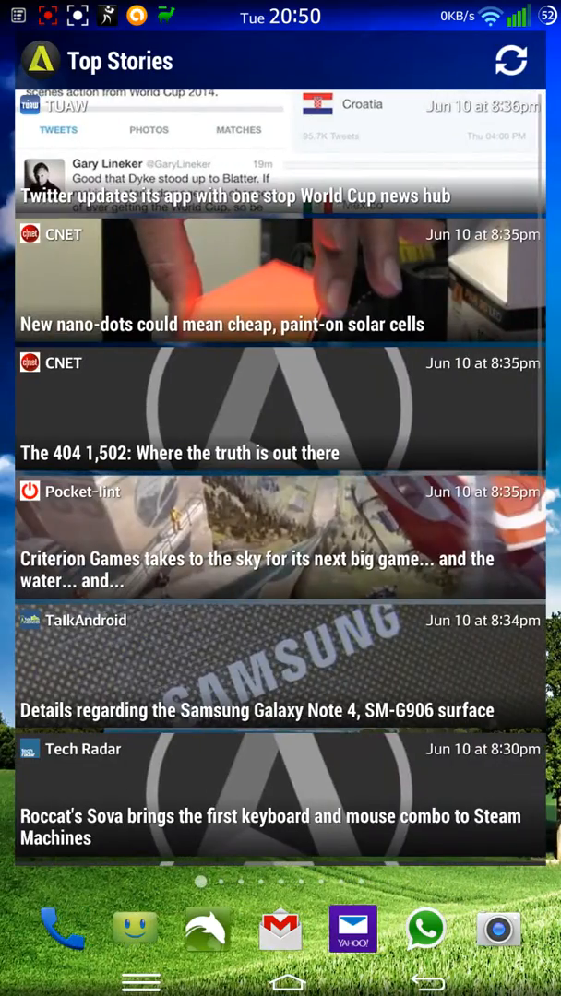
left_click_drag(230, 493, 388, 498)
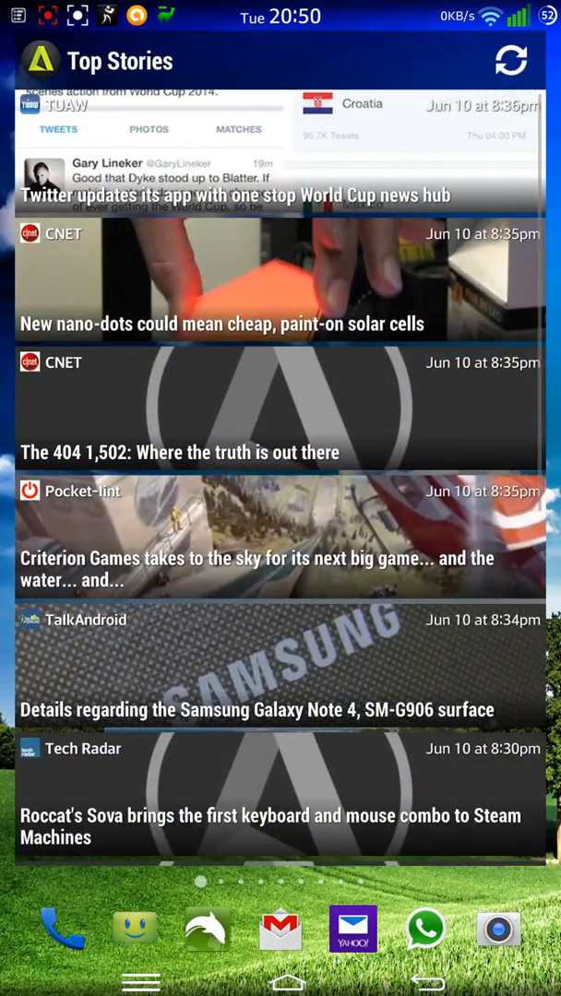
scroll(277, 480, "down", 10)
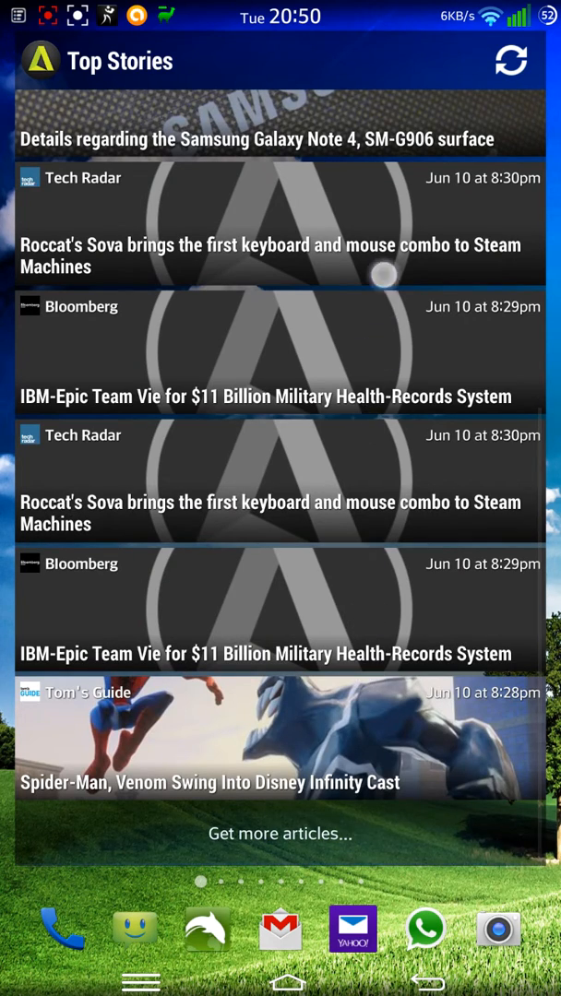
scroll(369, 369, "up", 5)
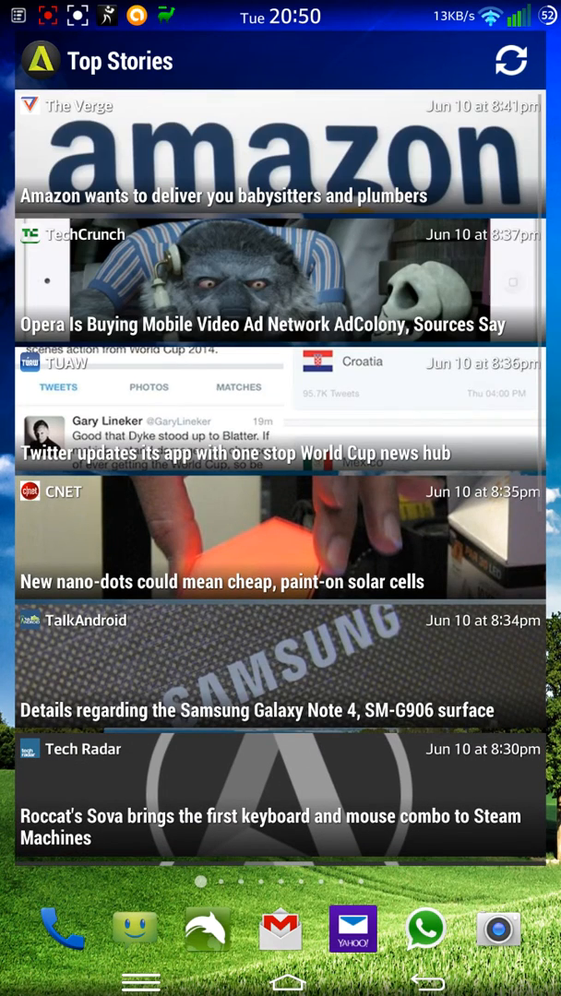
Step: Visit the BBC News and Flipboard pages and return to the main weather page
left_click_drag(443, 553, 111, 553)
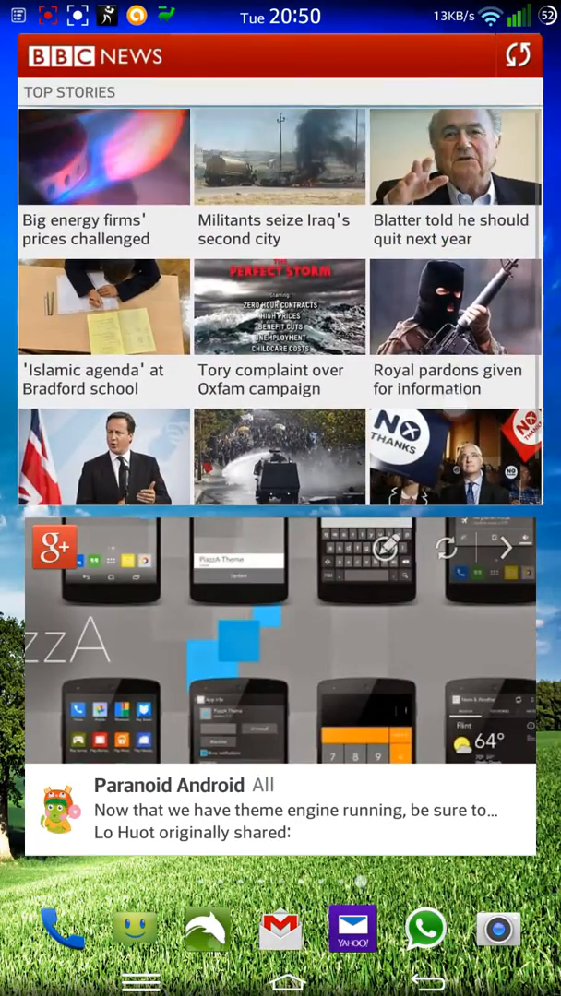
left_click_drag(110, 553, 443, 554)
mouse_move(111, 554)
left_mouse_down()
mouse_move(443, 554)
mouse_move(279, 566)
left_mouse_up()
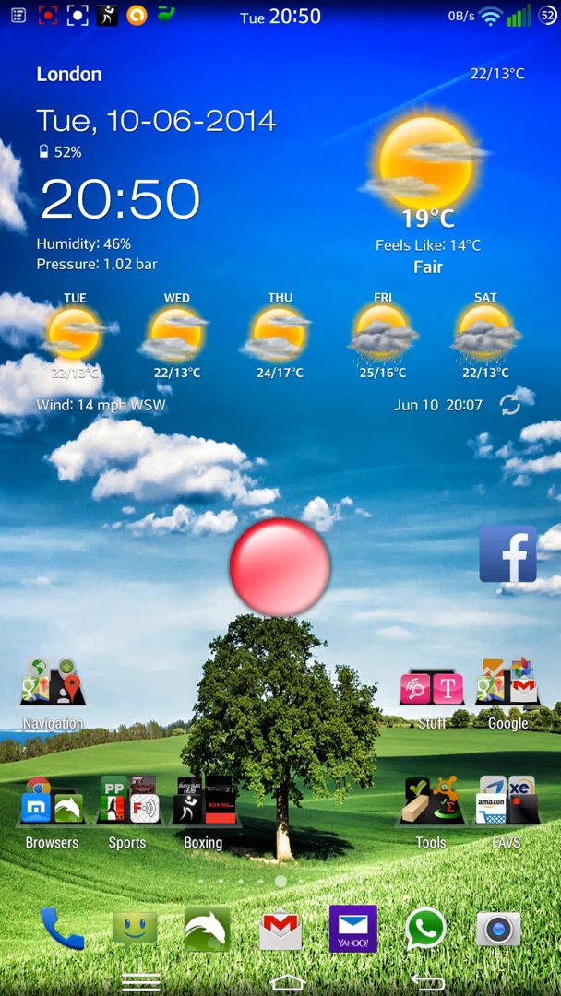
left_click_drag(425, 929, 139, 930)
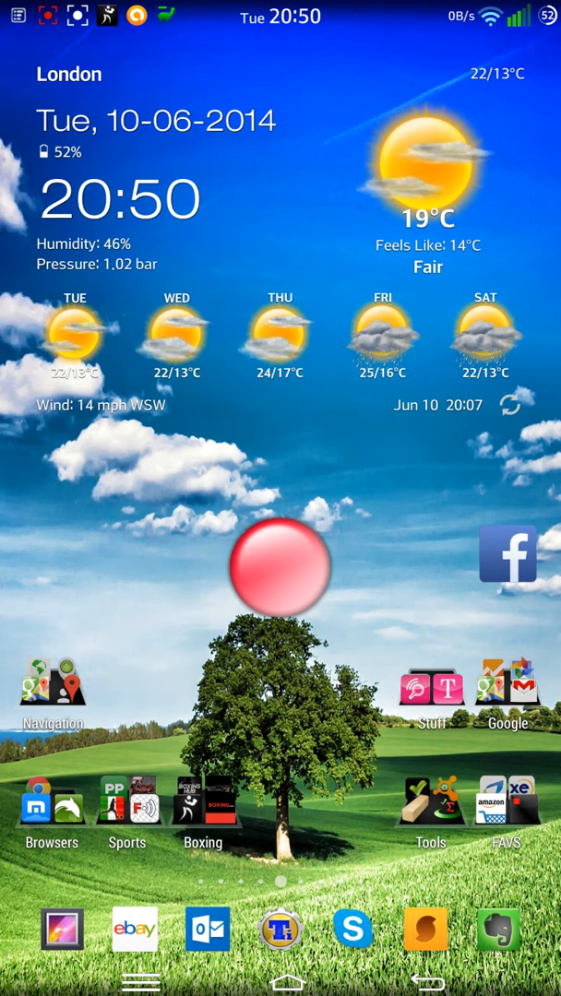
left_click(281, 928)
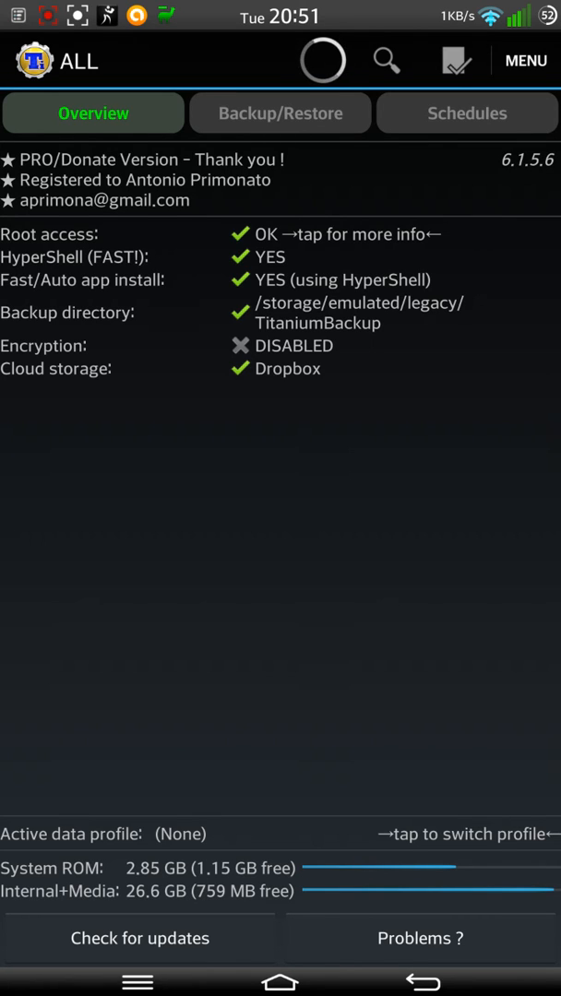
key("Home")
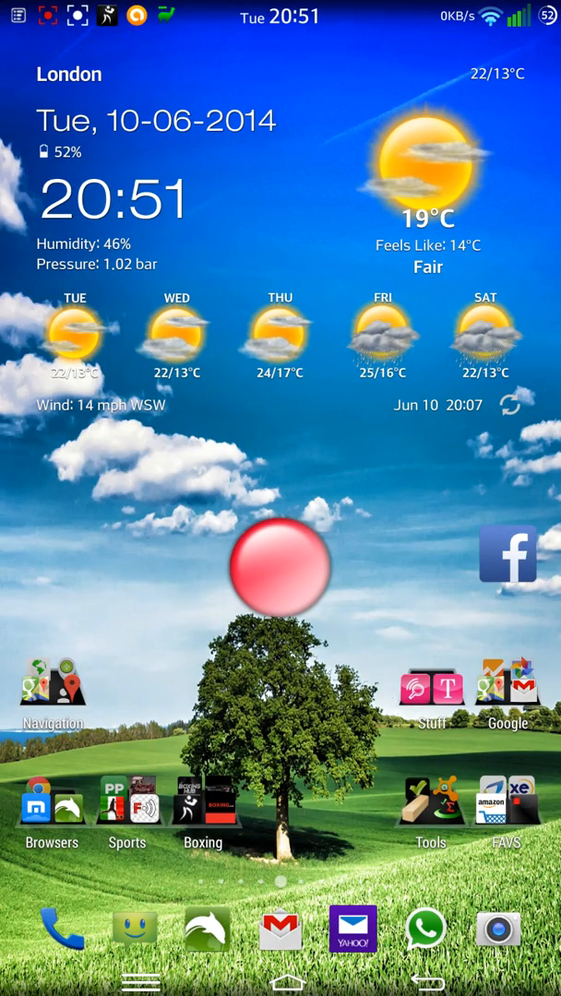
Step: Peek at the calendar side panel, then pull down the notification shade
left_click_drag(4, 498, 461, 498)
left_click_drag(276, 10, 277, 646)
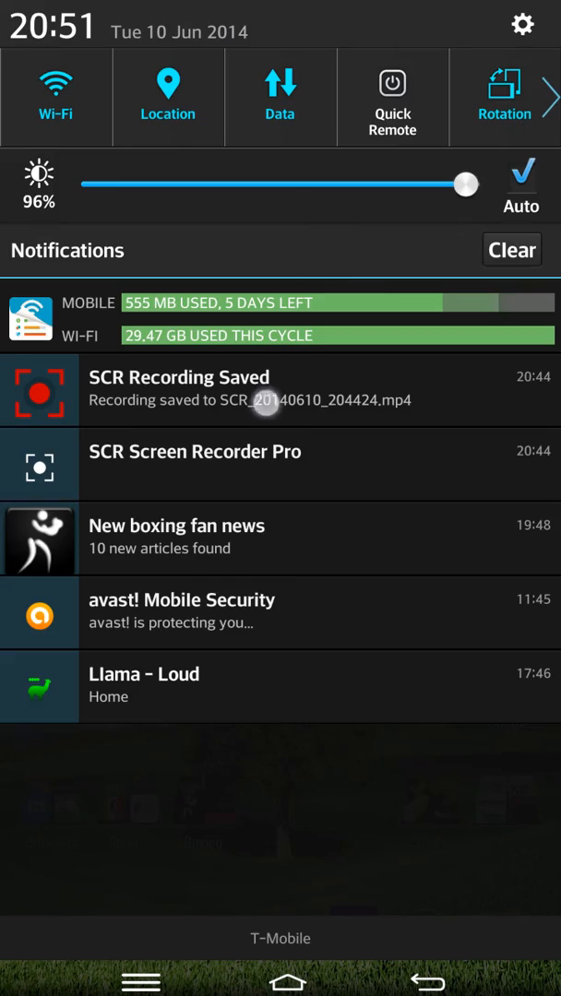